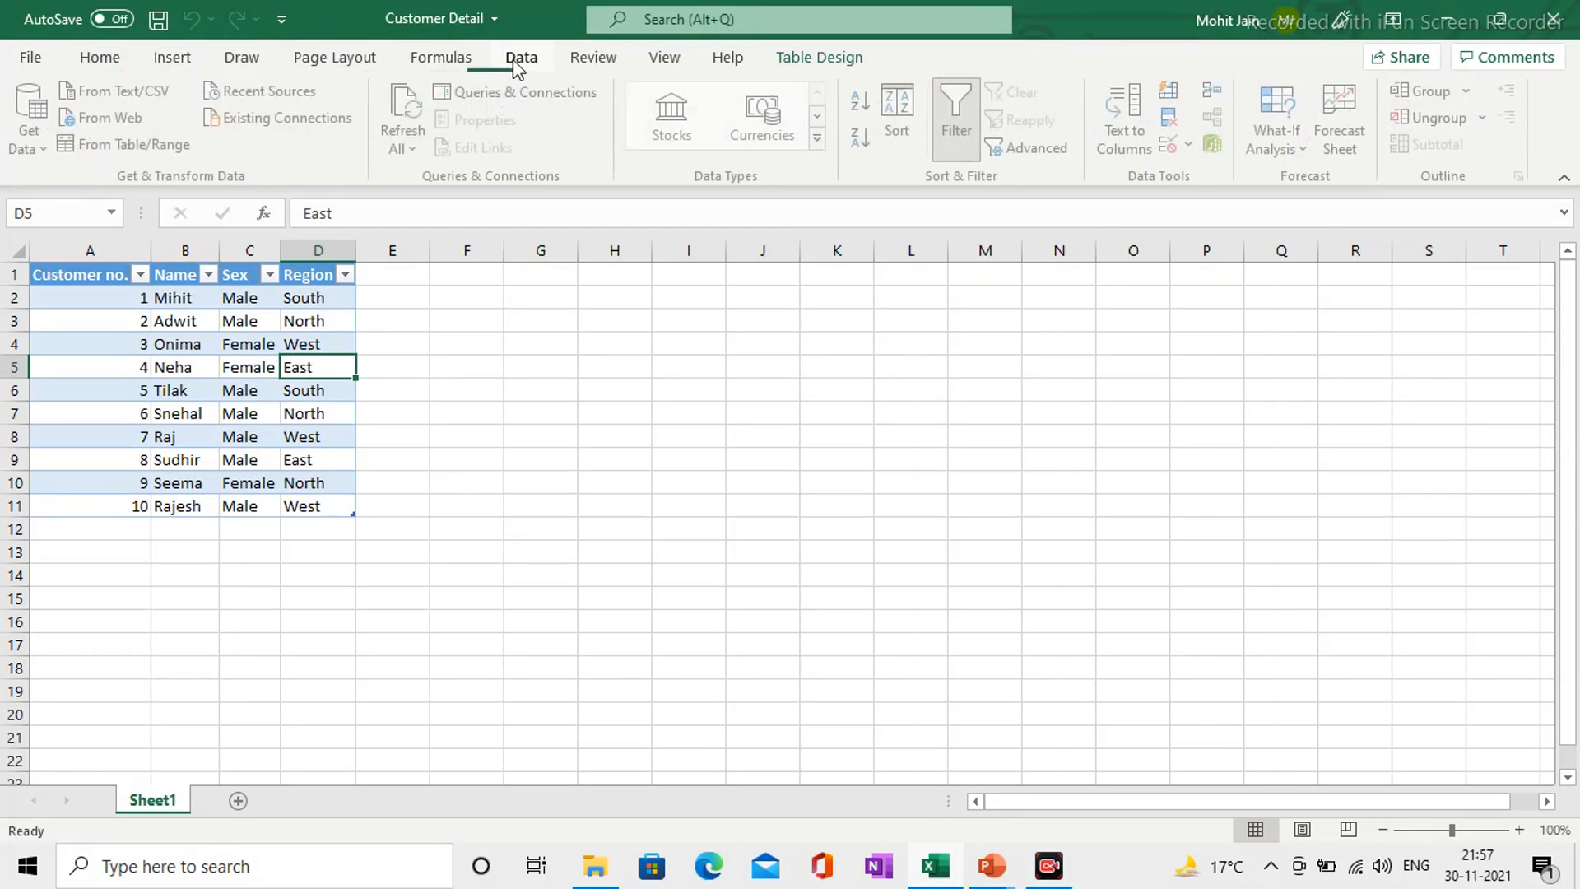
Step: Create a query from the worksheet's customer table and open it in the Power Query Editor
left_click(103, 146)
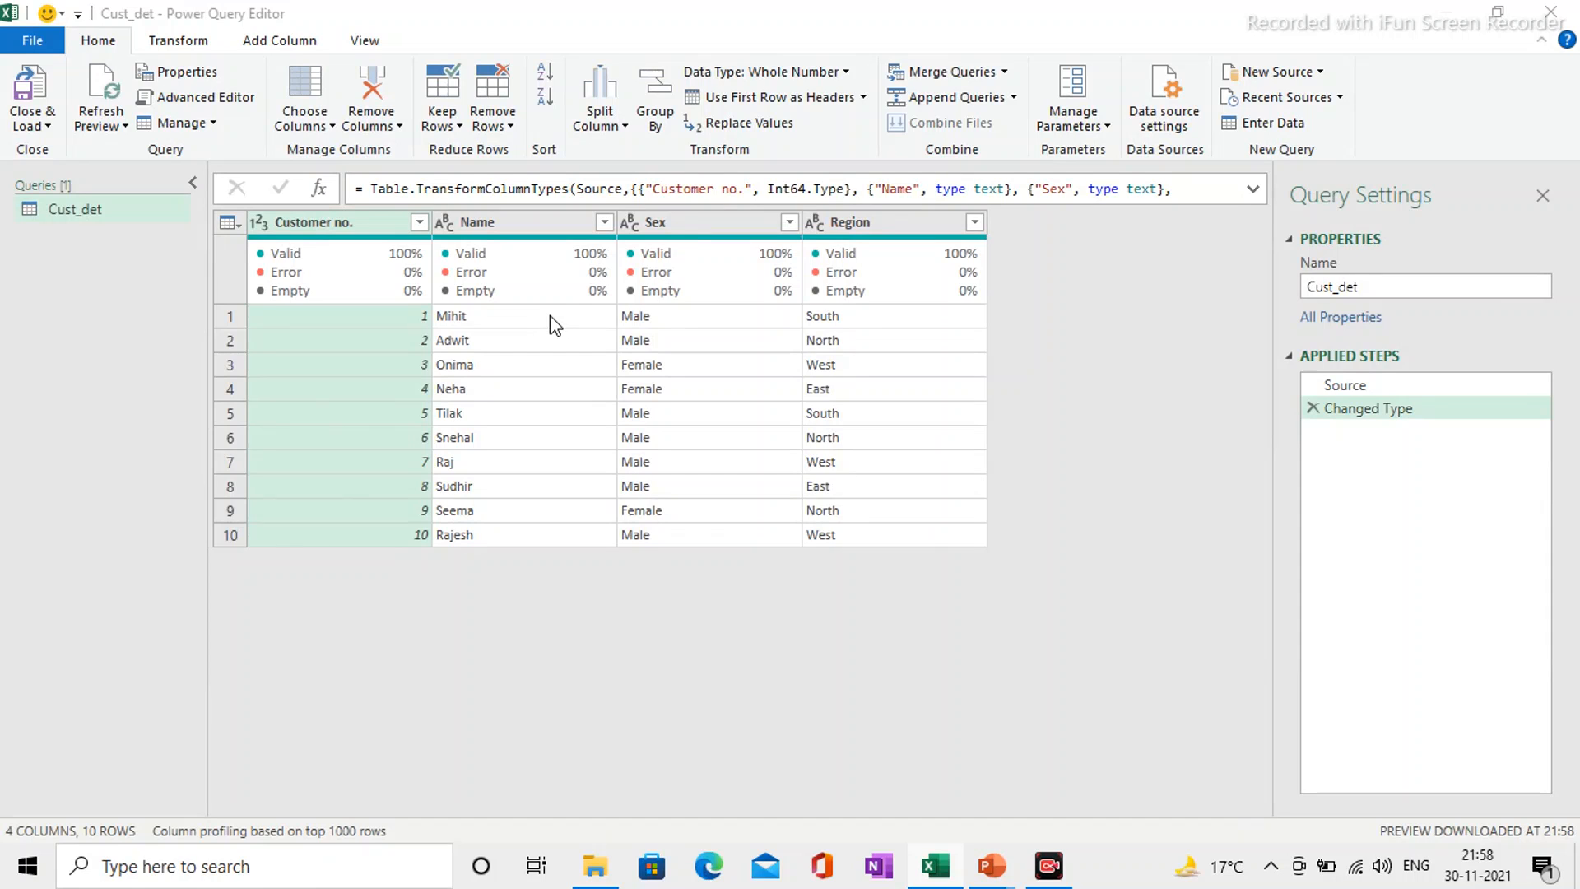
key("alt+Tab")
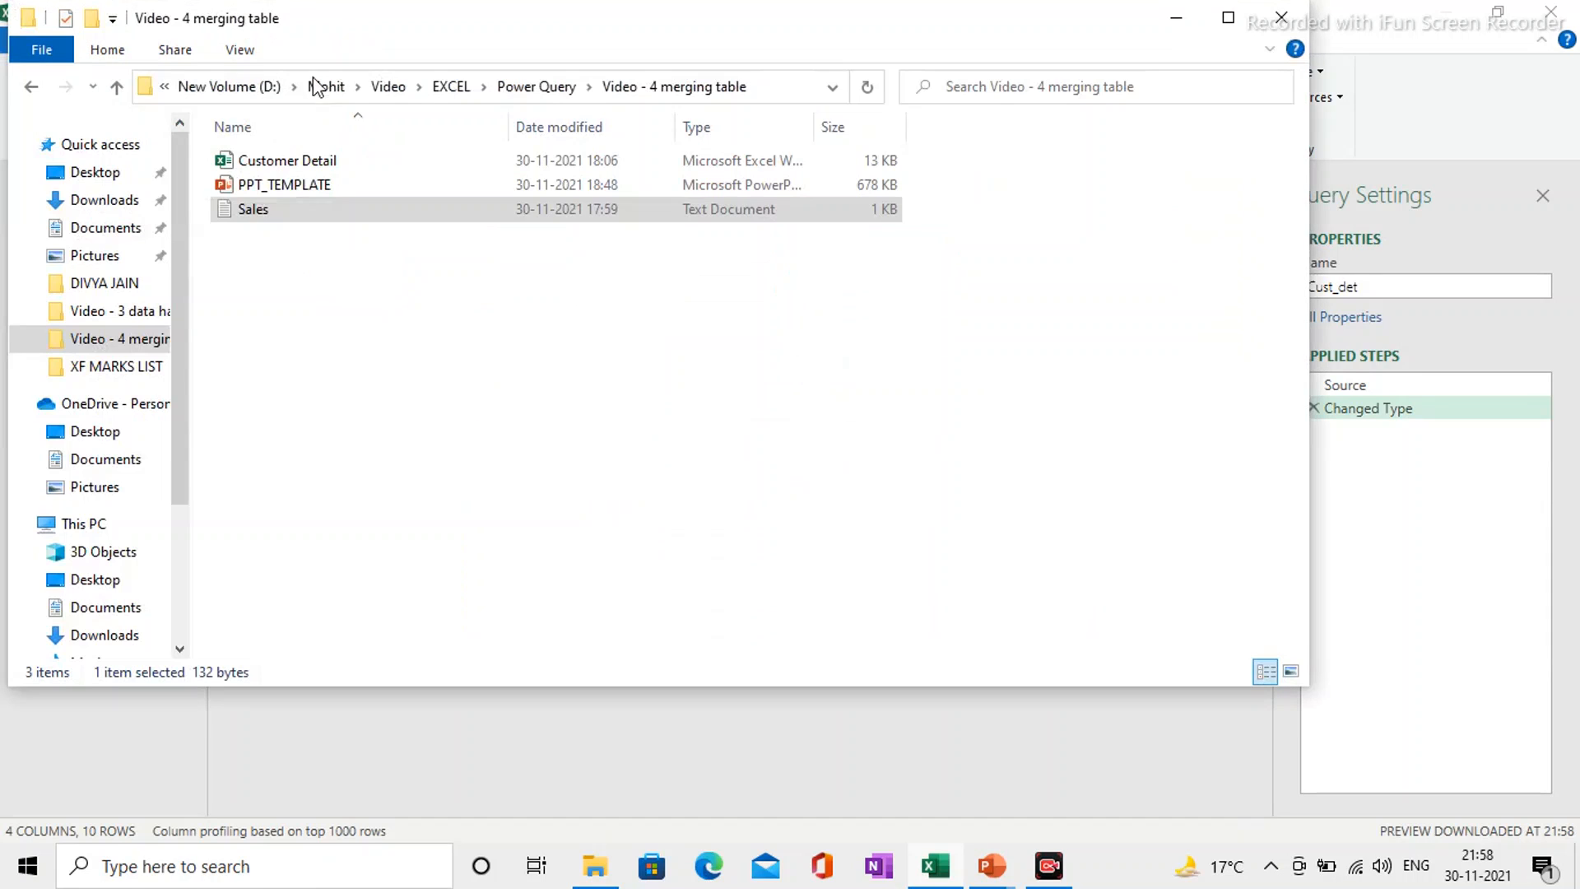
left_click(1019, 734)
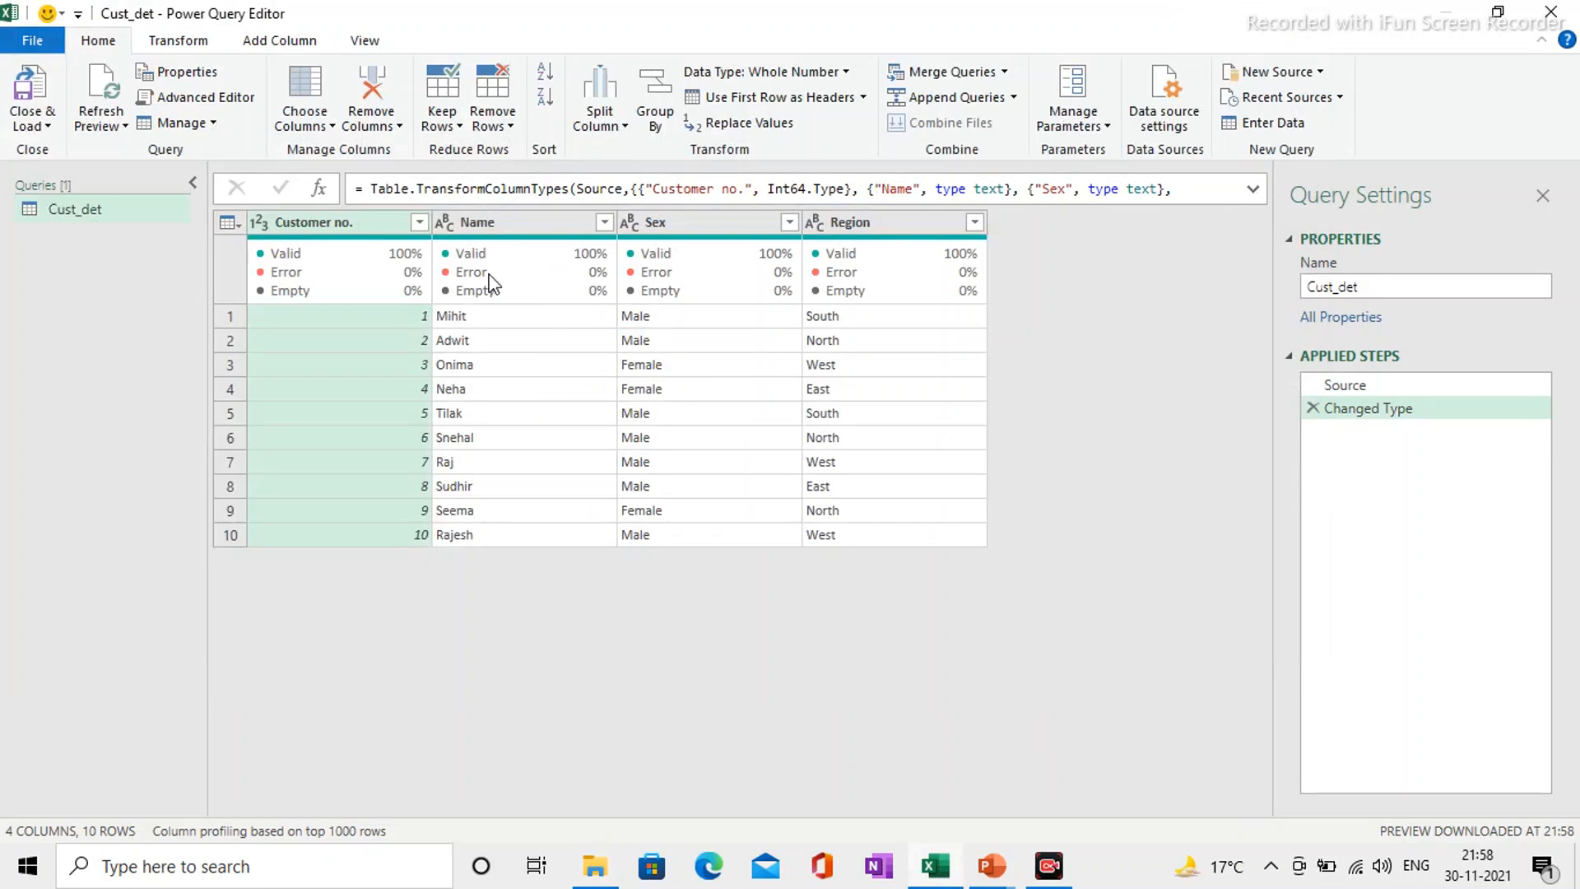
Step: Examine the column quality statistics of the Customer no. and Name columns in the Cust_det query
left_click(367, 41)
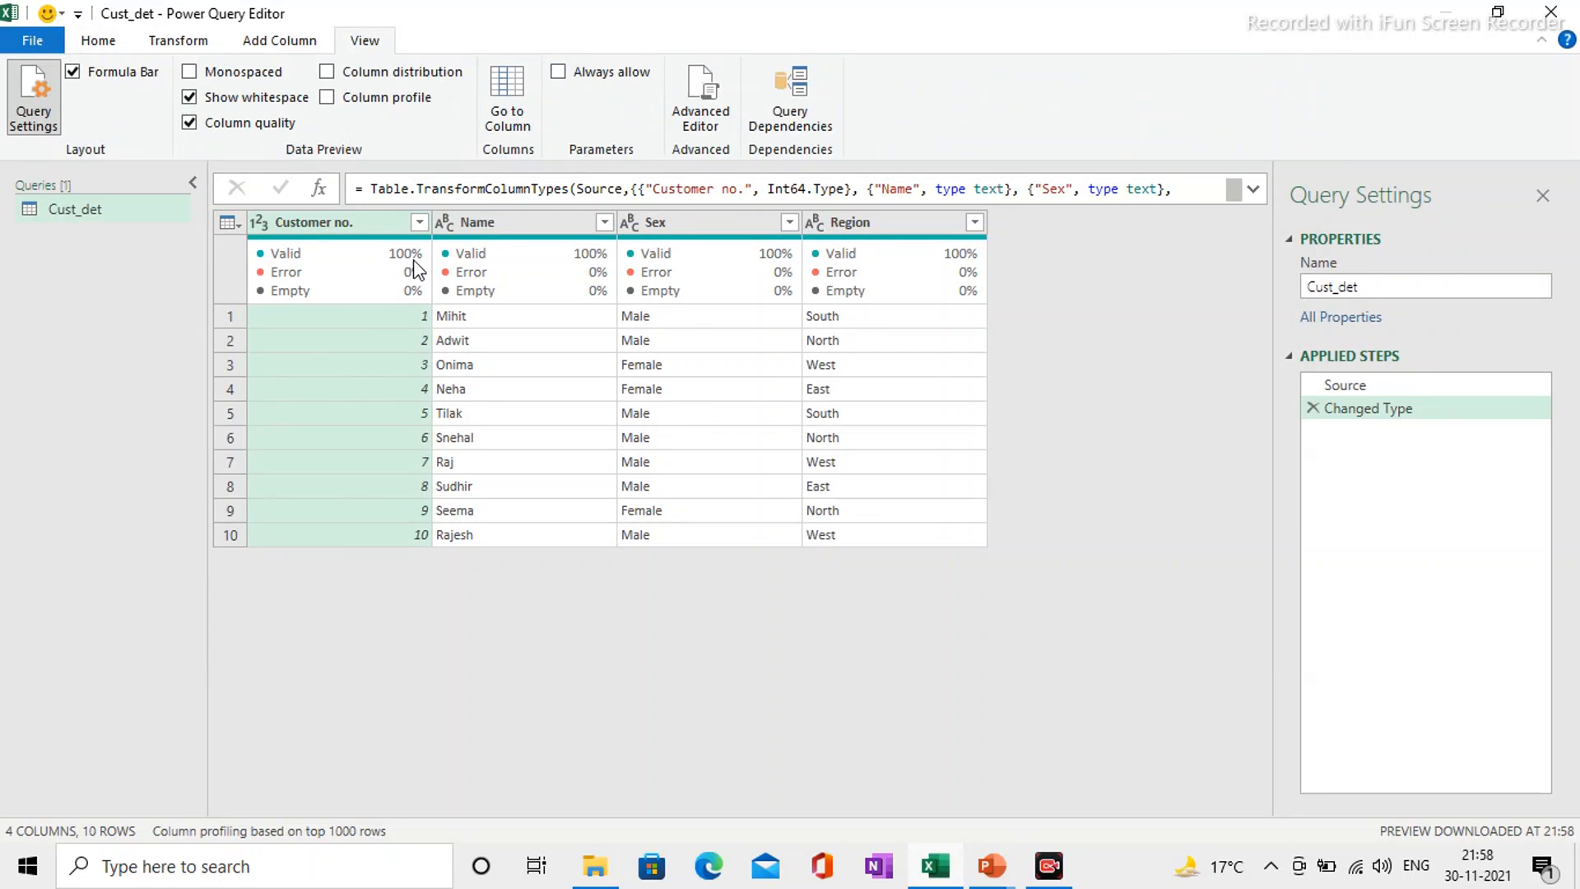
mouse_move(420, 273)
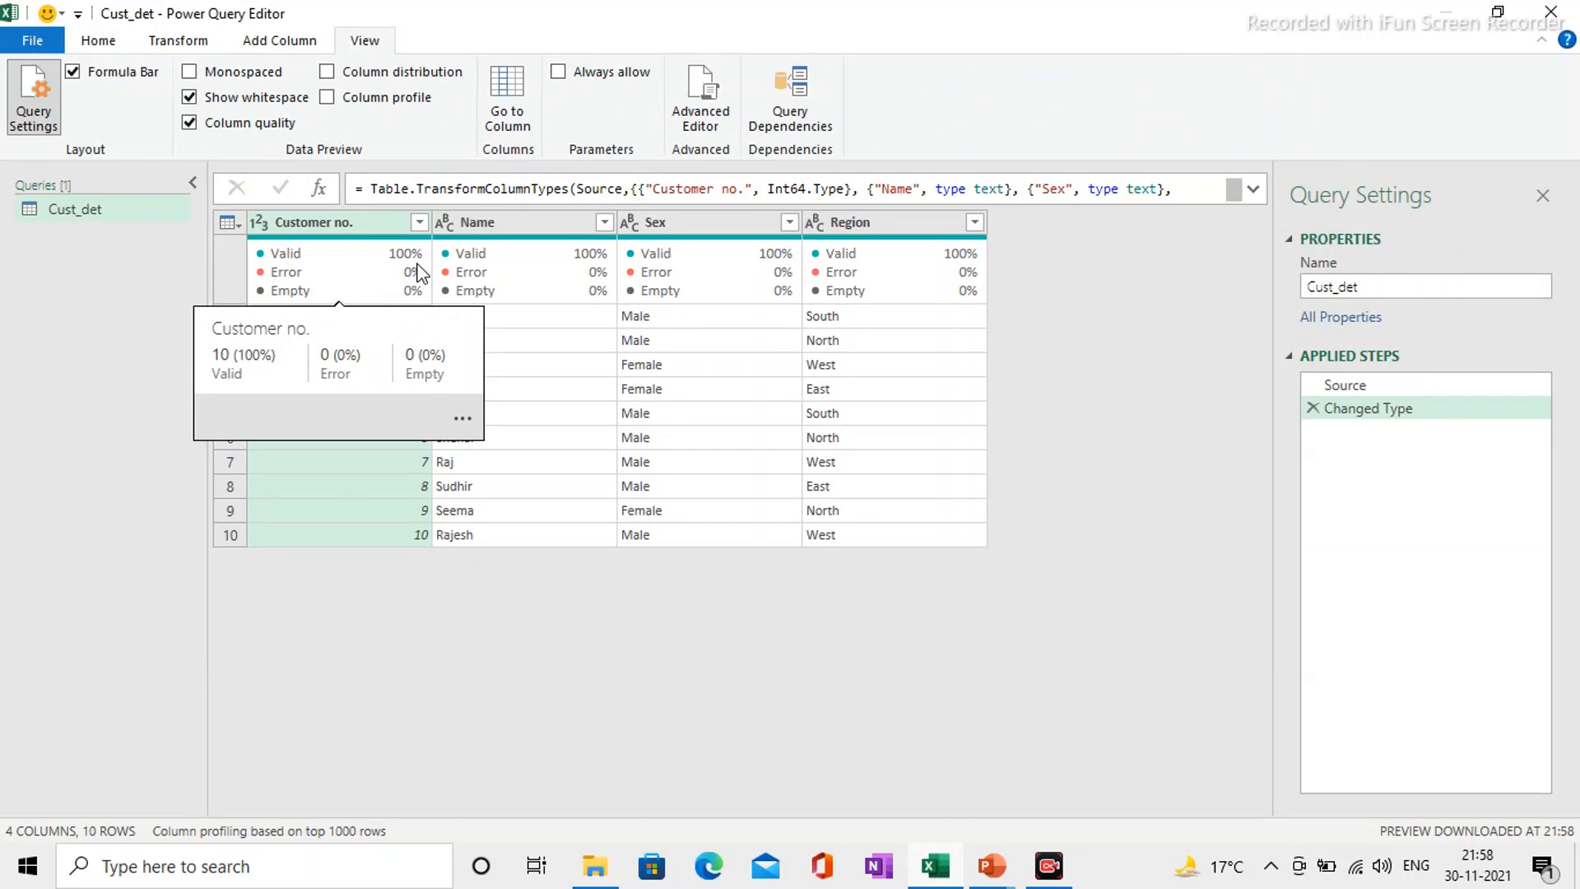
mouse_move(518, 273)
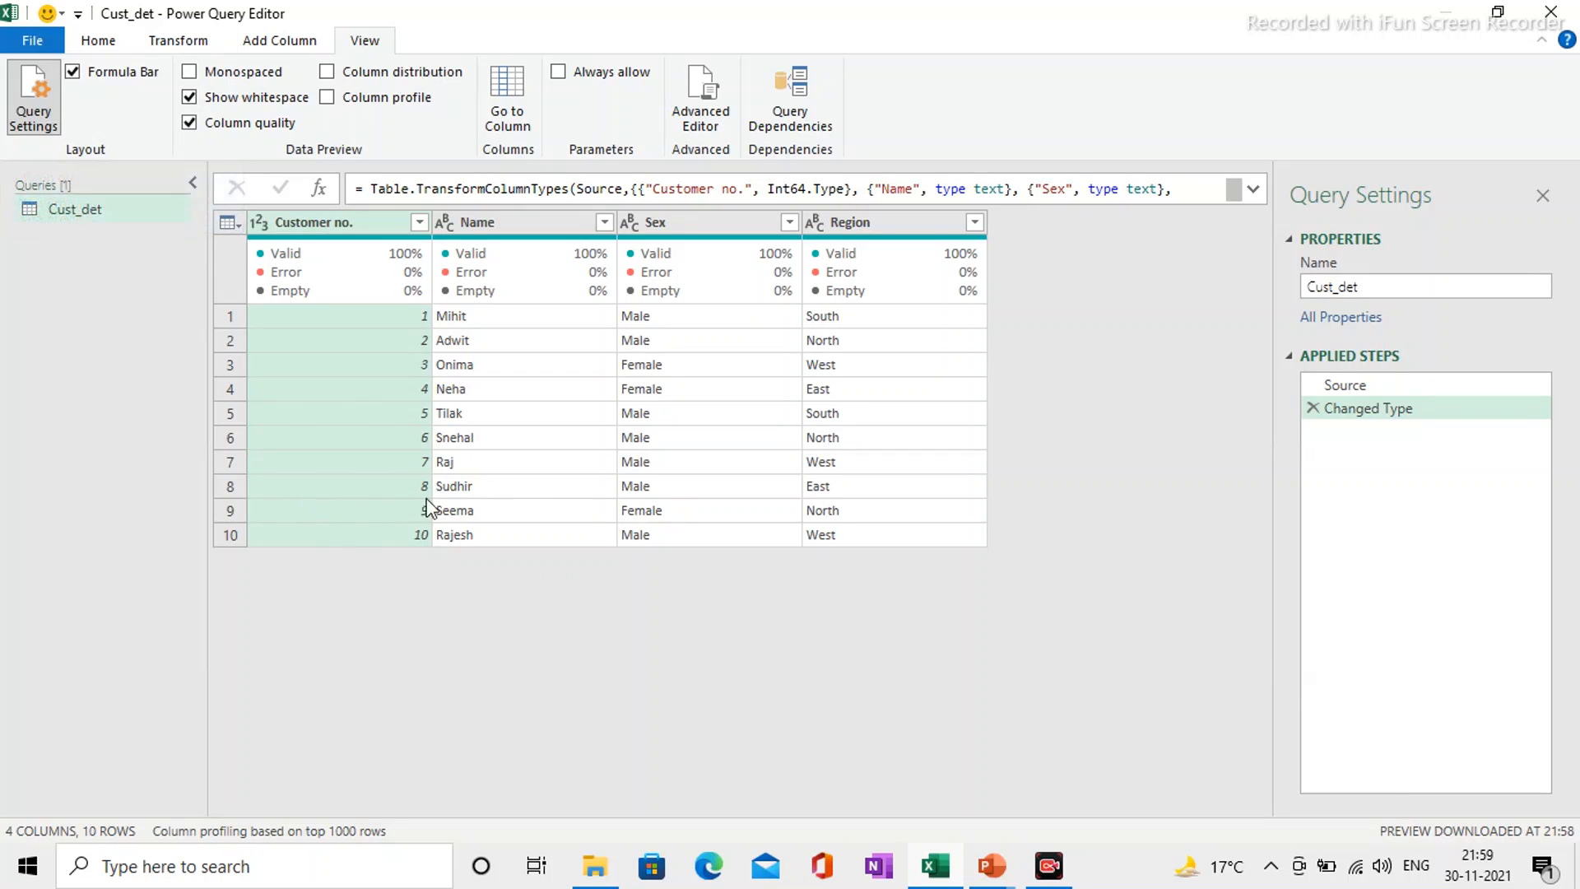
Step: Close the query editor and load Cust_det with the Only Create Connection option
left_click(33, 39)
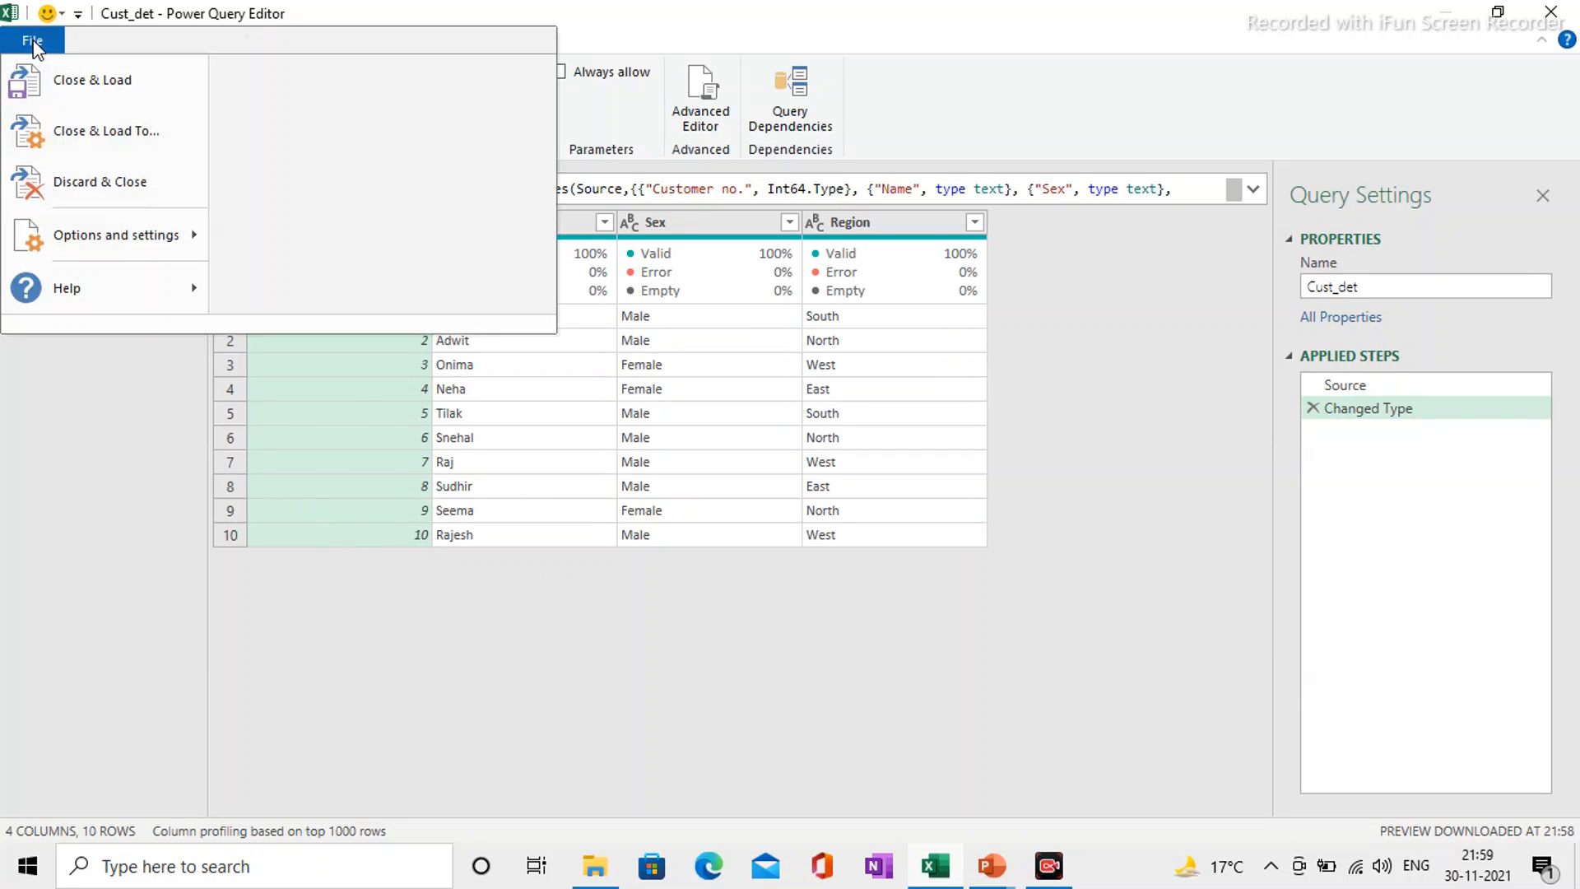
left_click(134, 134)
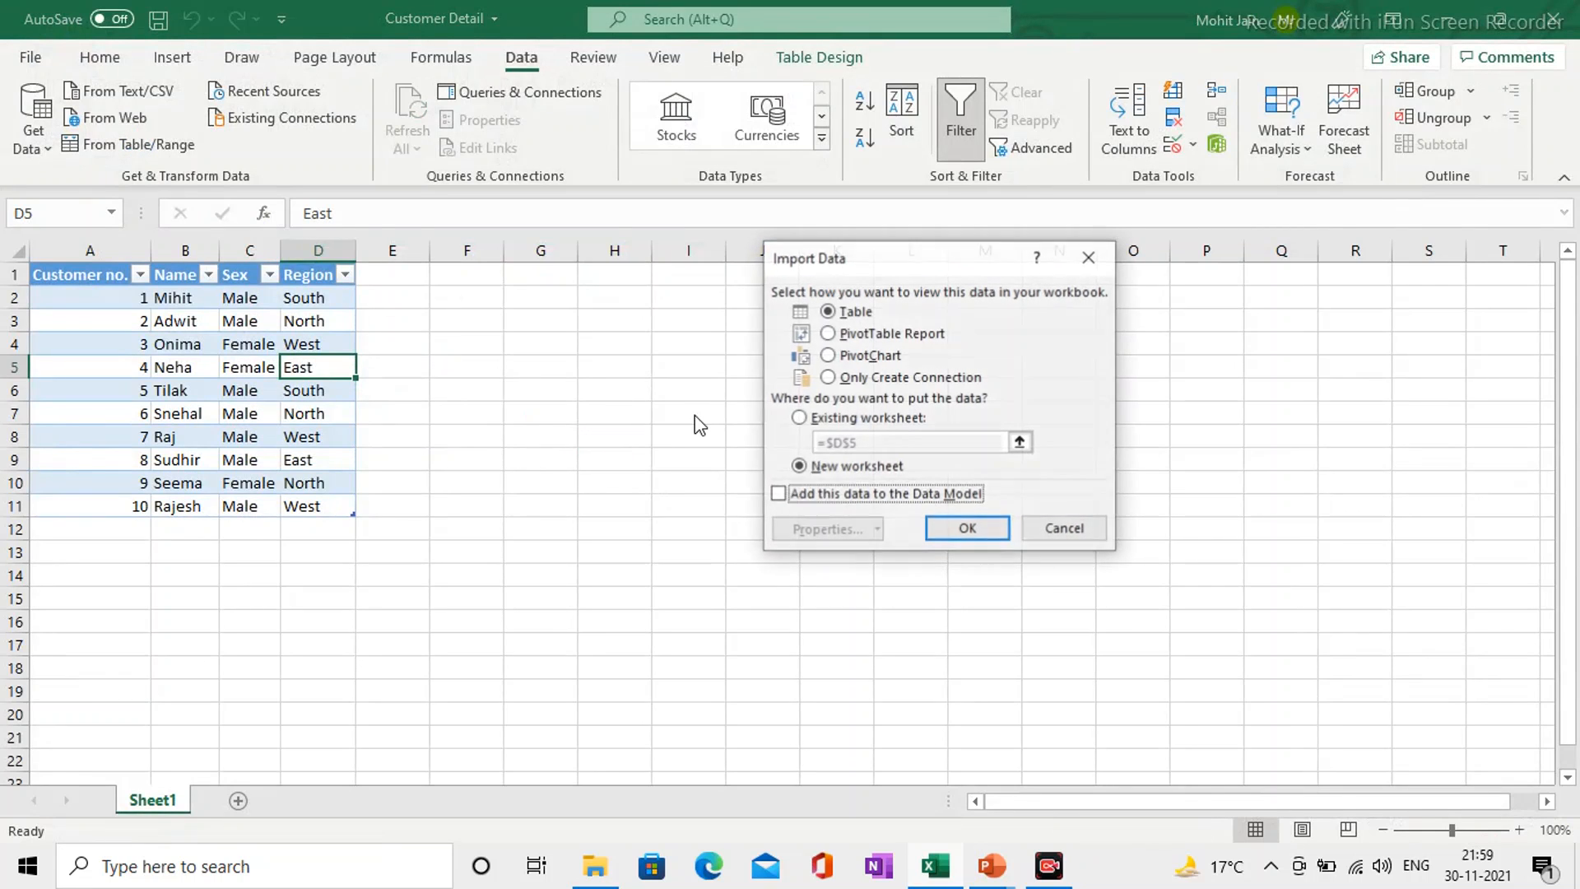
left_click(852, 379)
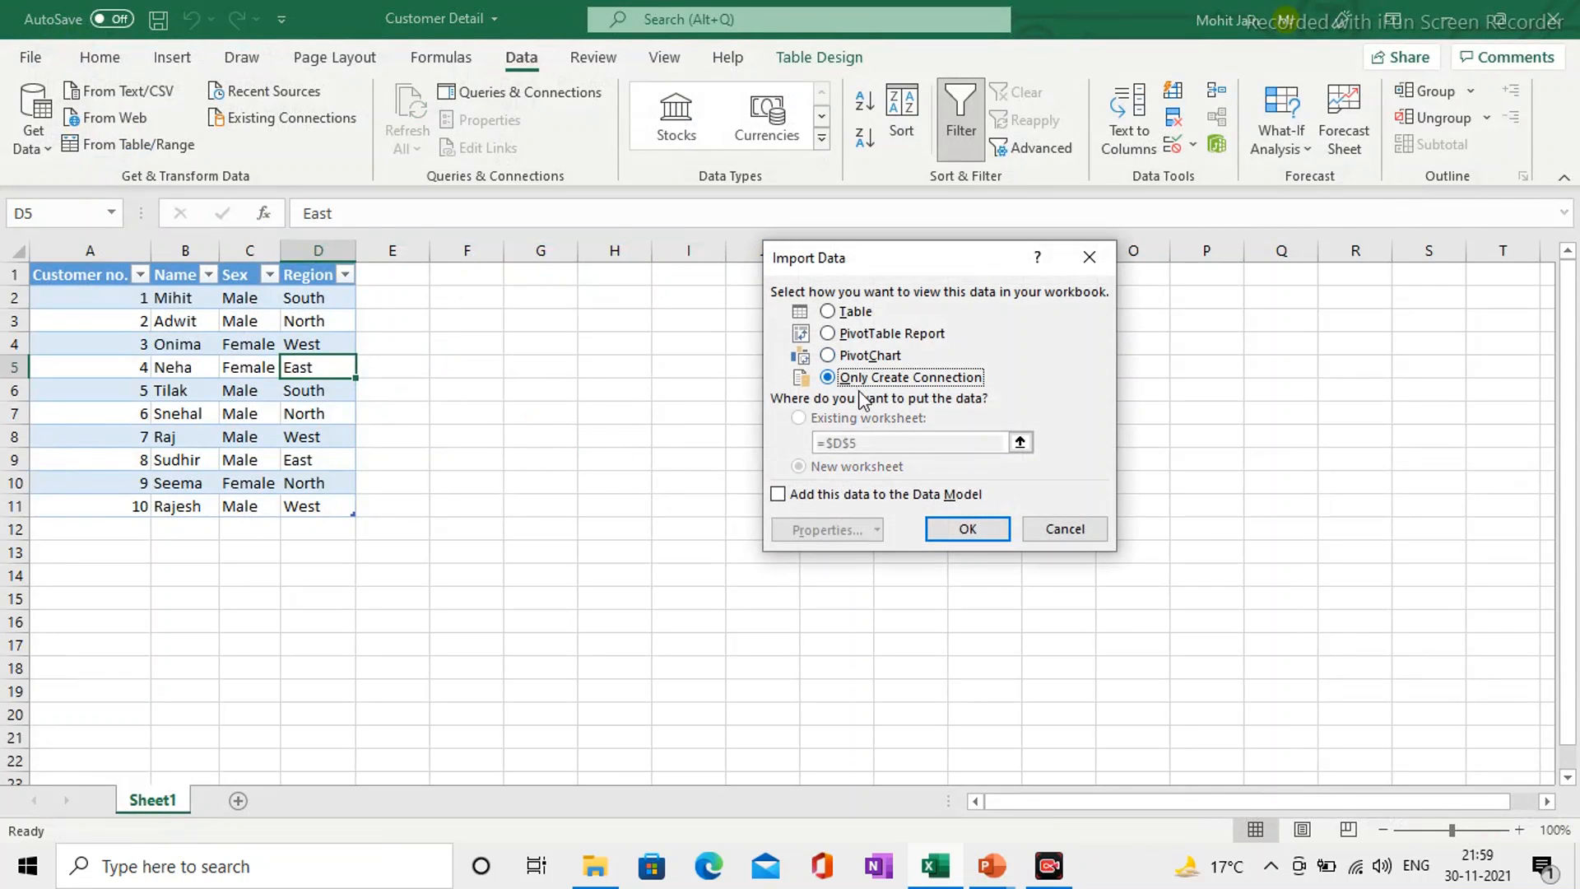
left_click(967, 528)
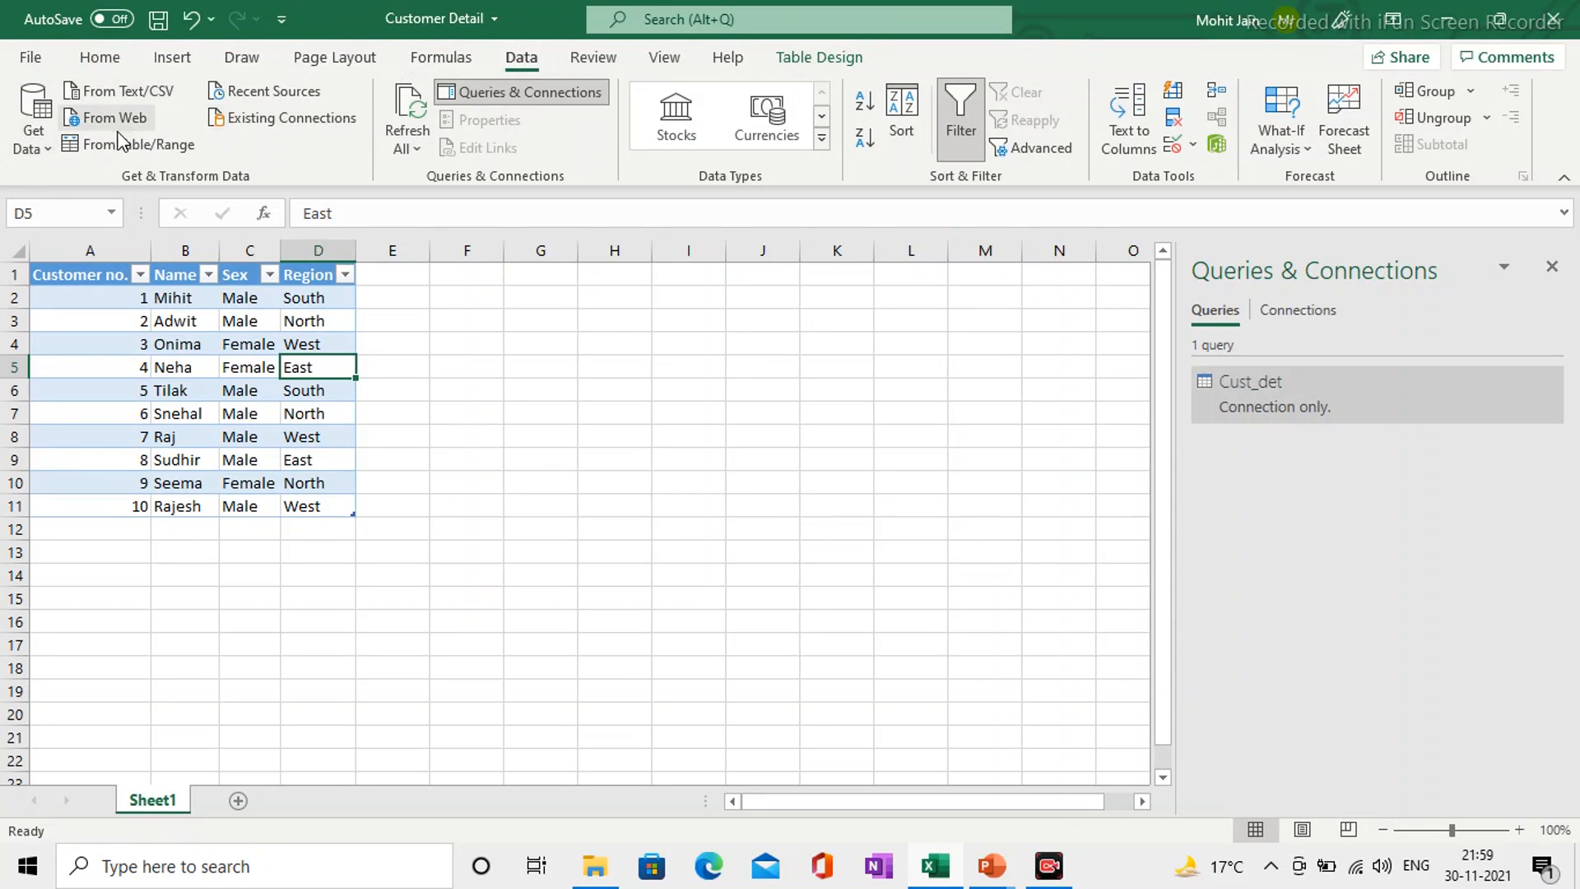
Step: Start a Text/CSV import and point the file chooser to the copied path of the "Video - 4 merging table" folder
left_click(140, 91)
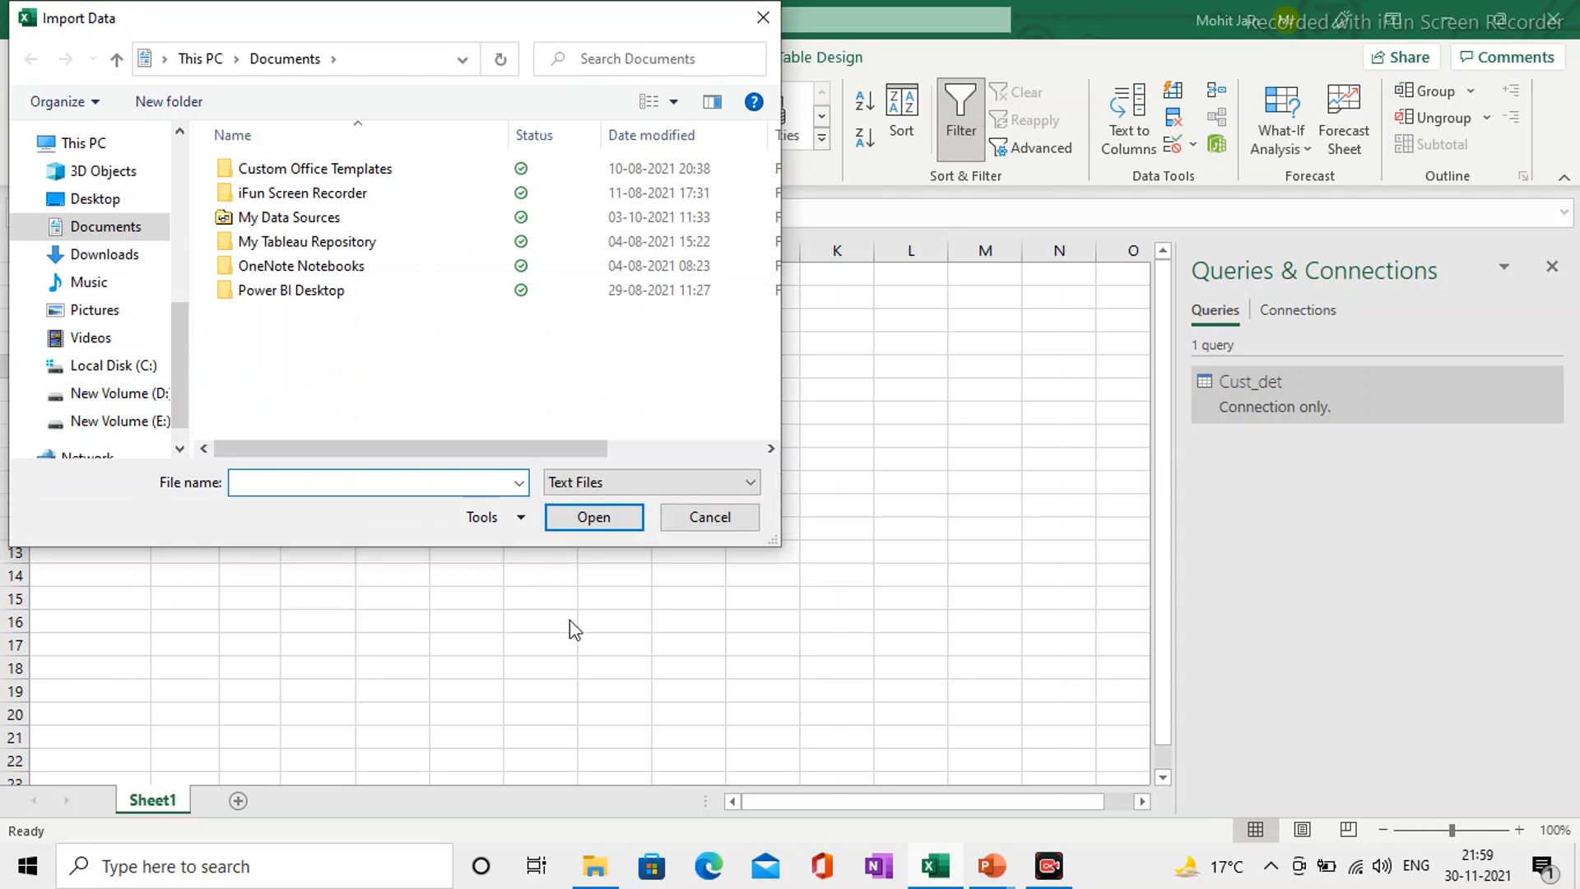
left_click(591, 870)
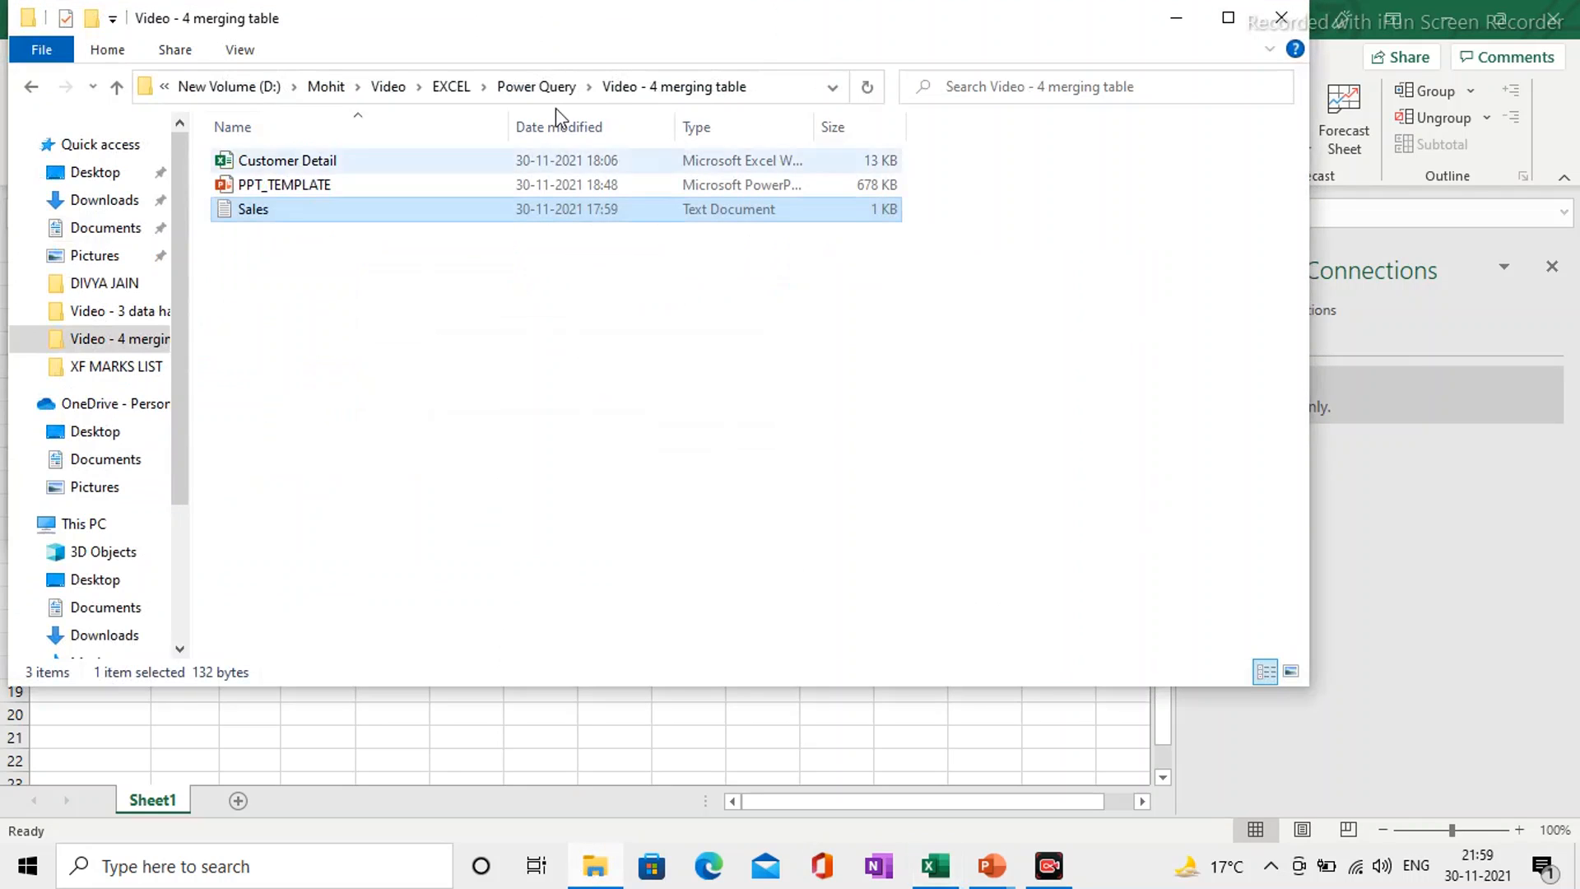
left_click(774, 87)
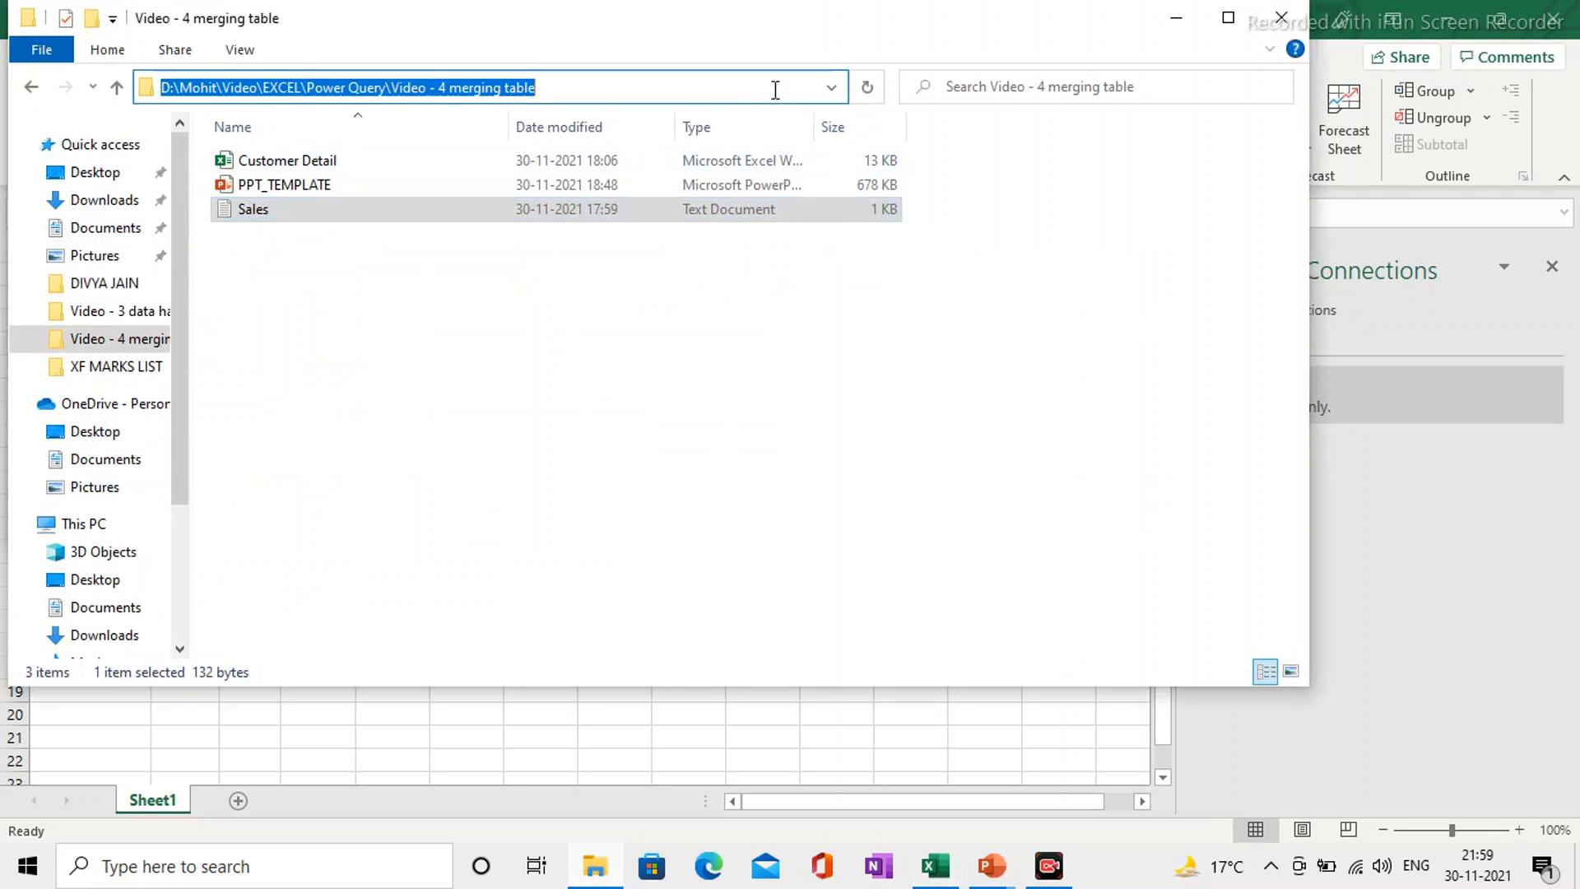
key("ctrl+c")
key("alt+Tab")
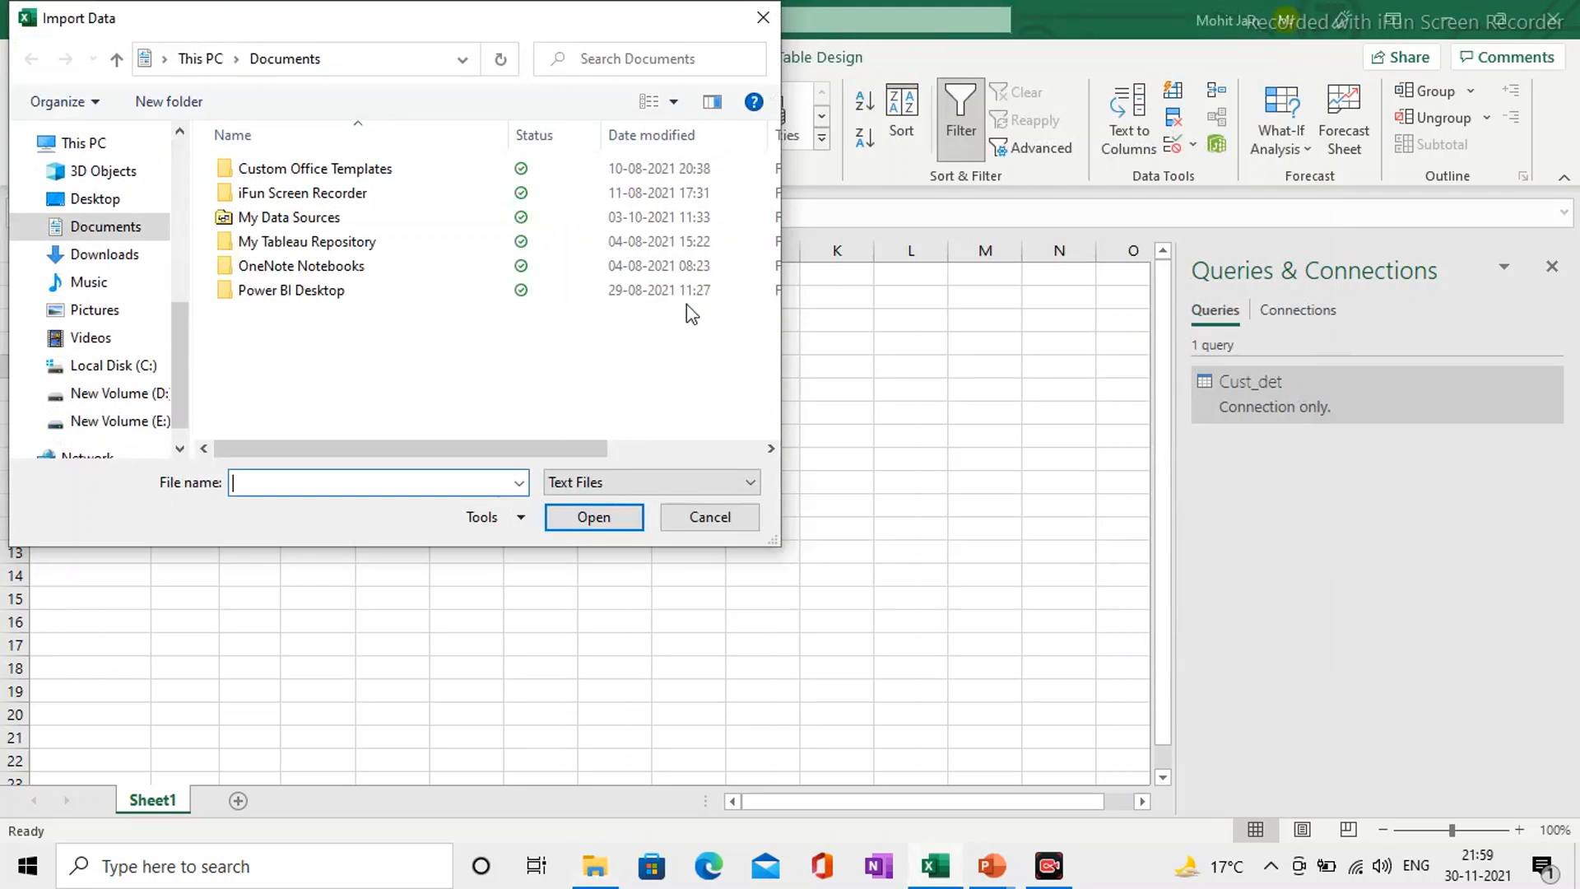
key("ctrl+v")
left_click(594, 516)
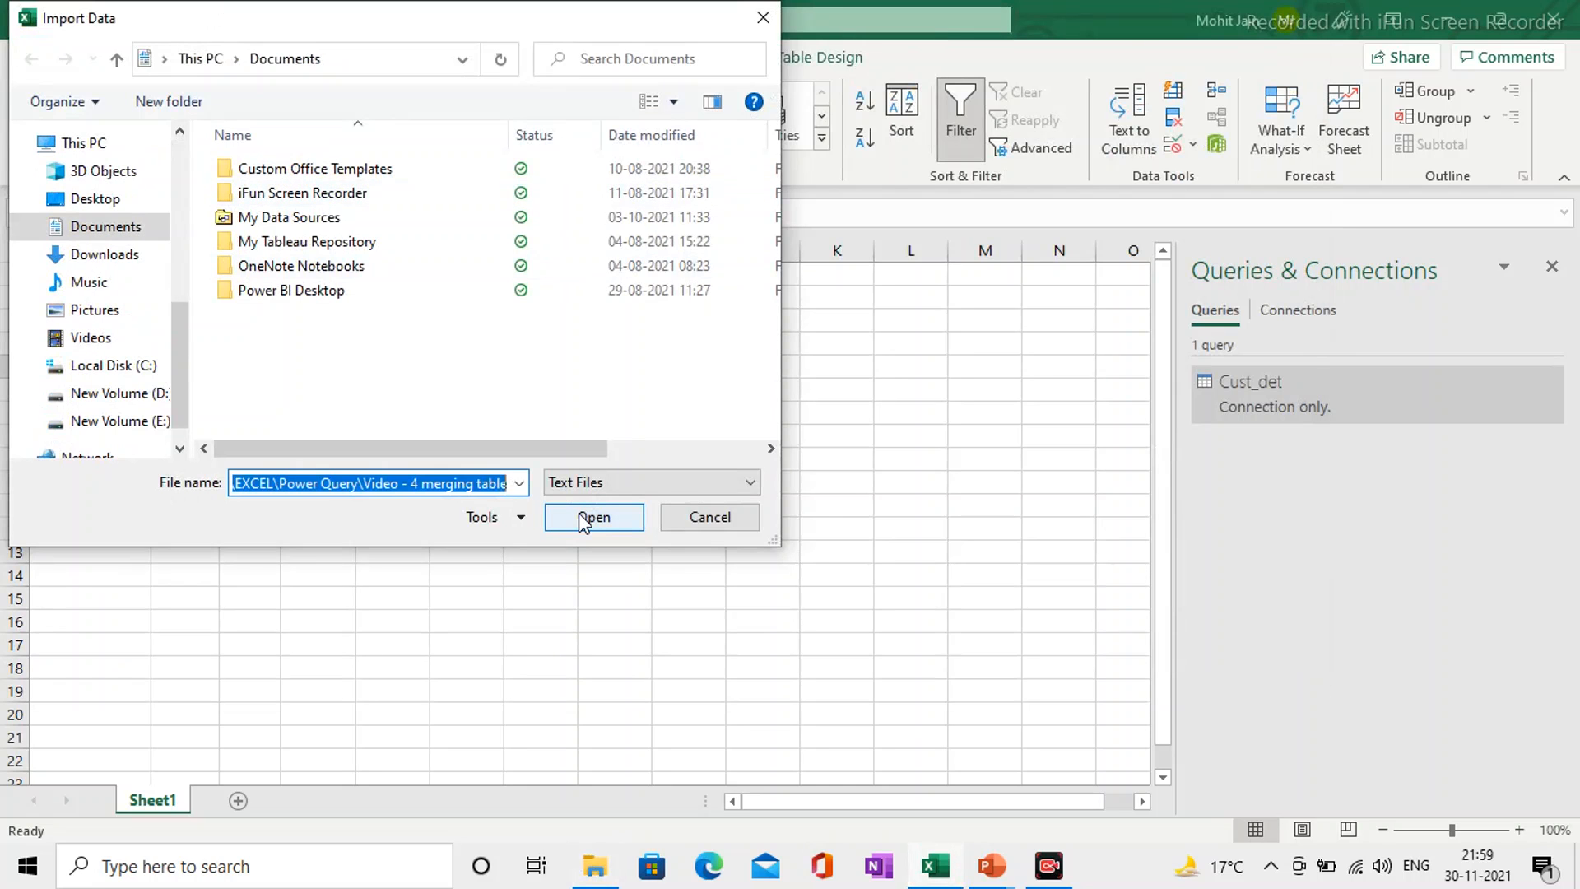
Step: Import the Sales text file and open its data for transformation in the Power Query Editor
left_click(250, 170)
left_click(631, 527)
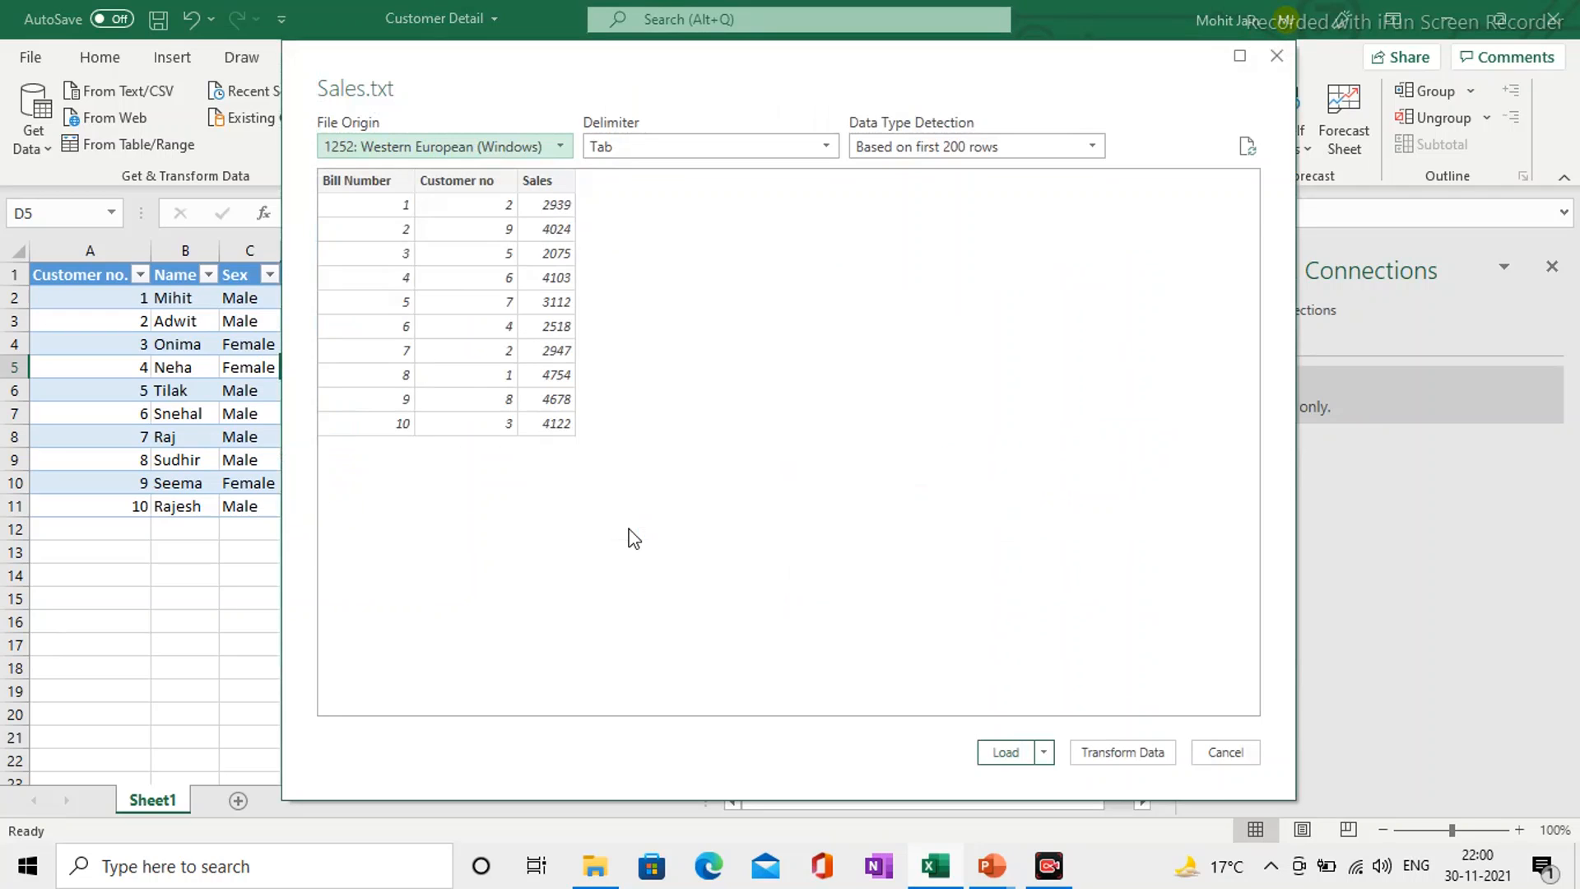
left_click(1127, 753)
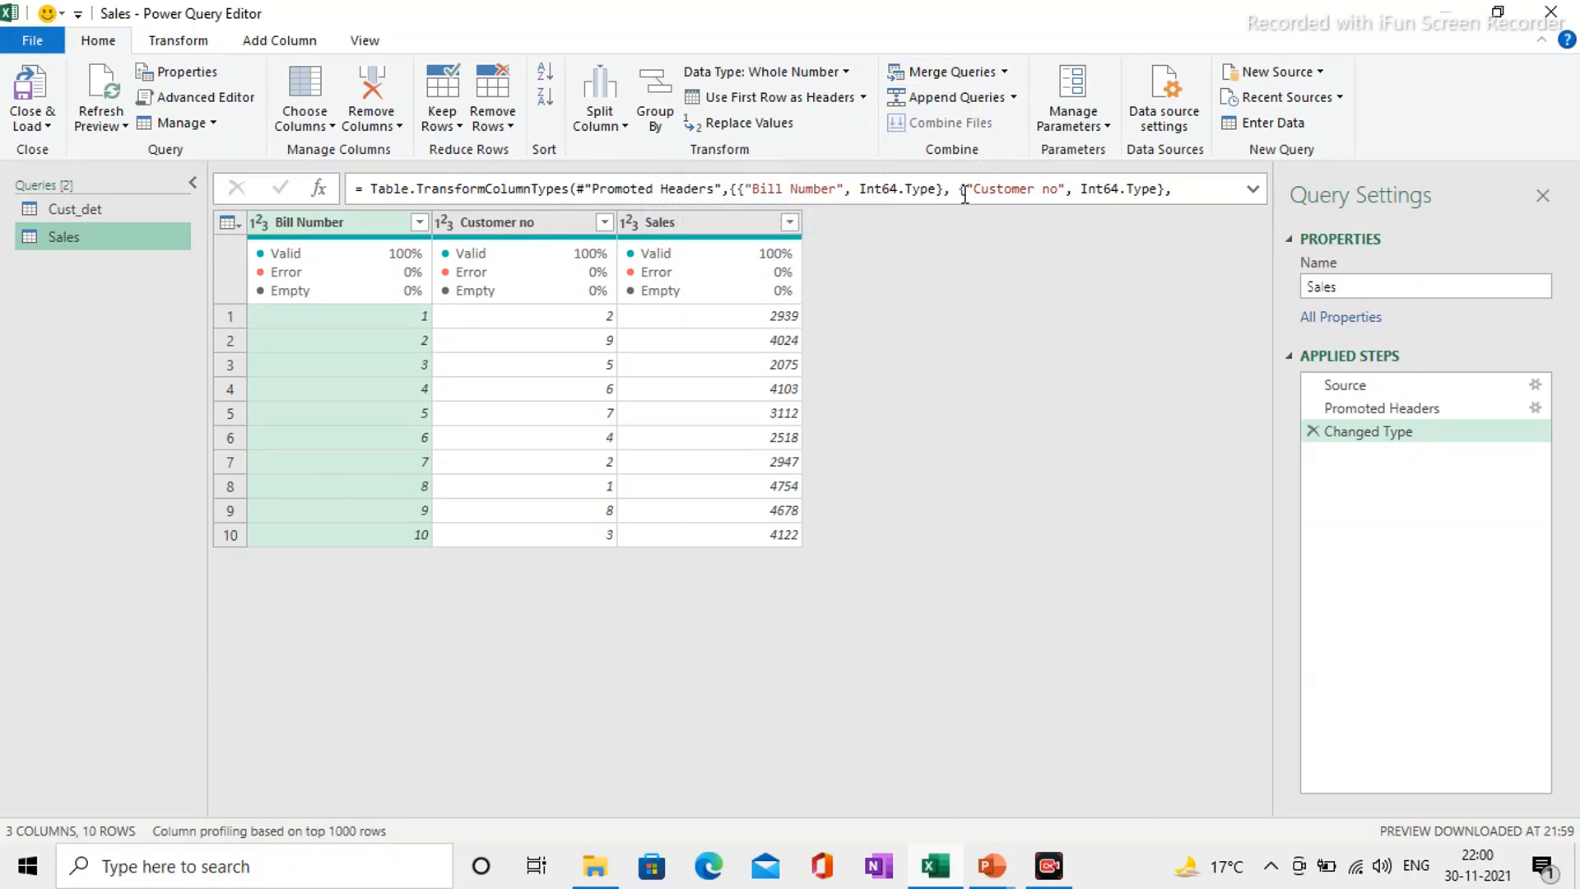
Step: Set up a merge as a new query between Sales and Cust_det, matching Customer no with Customer no
left_click(1004, 73)
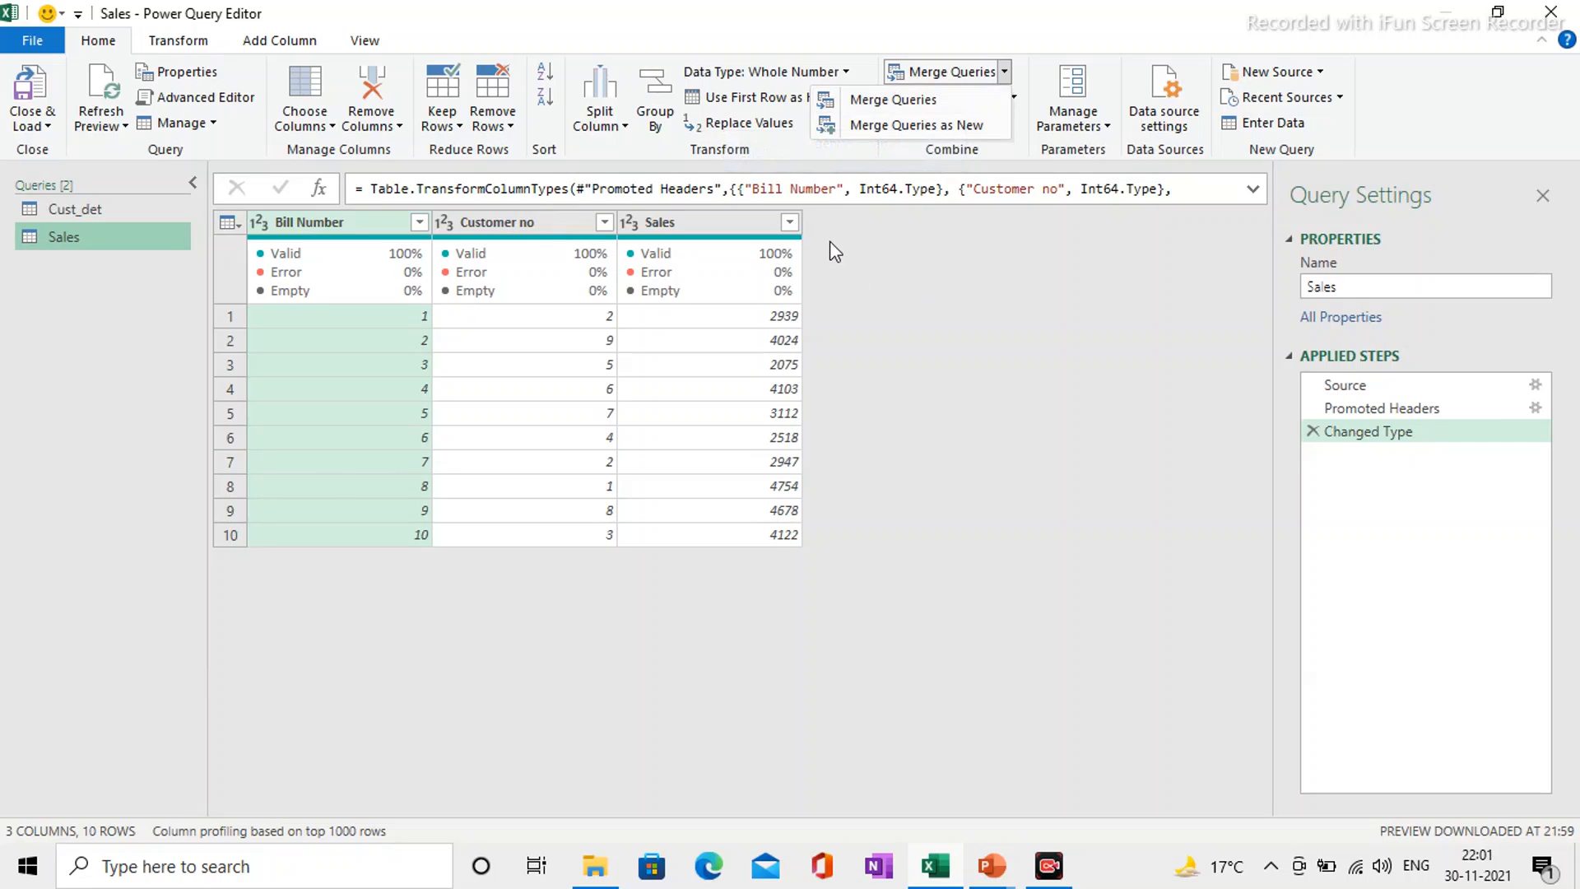
left_click(938, 127)
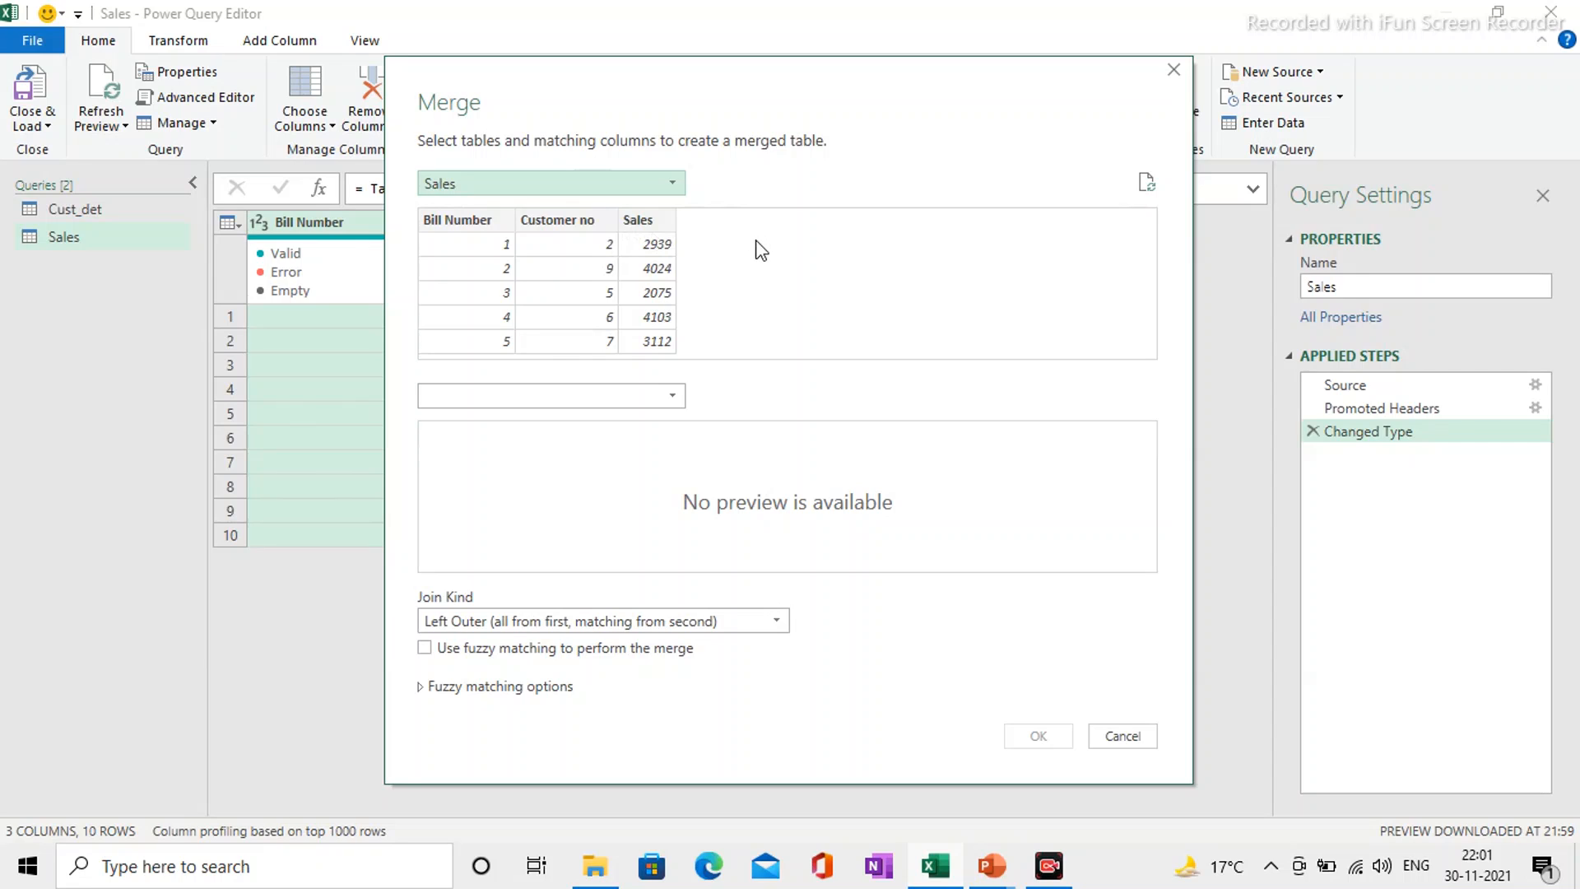
left_click(673, 397)
left_click(559, 428)
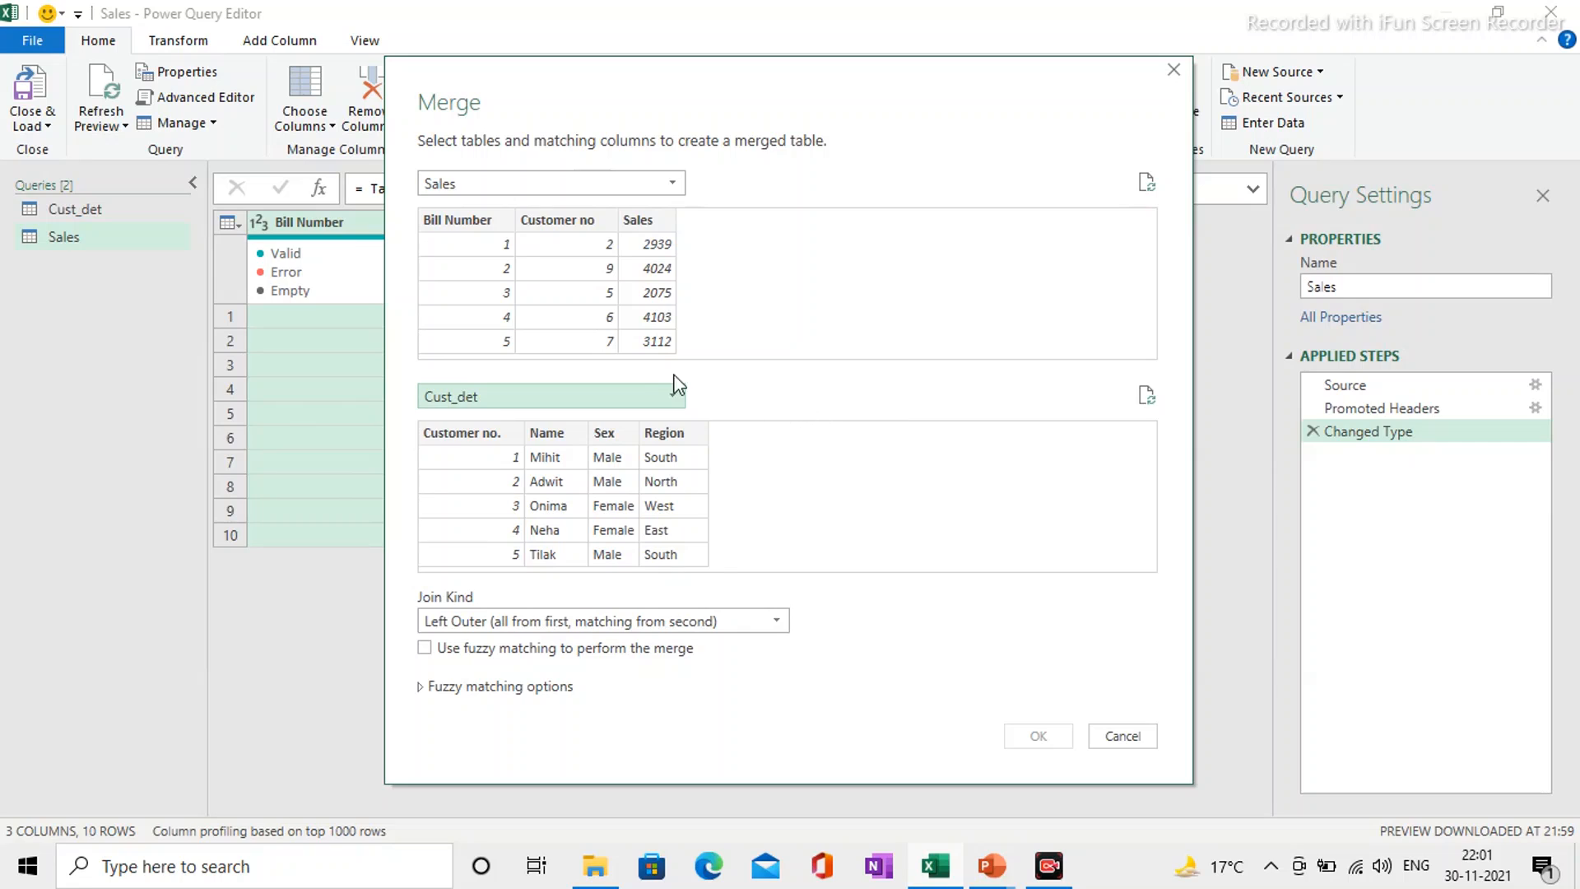
left_click(570, 225)
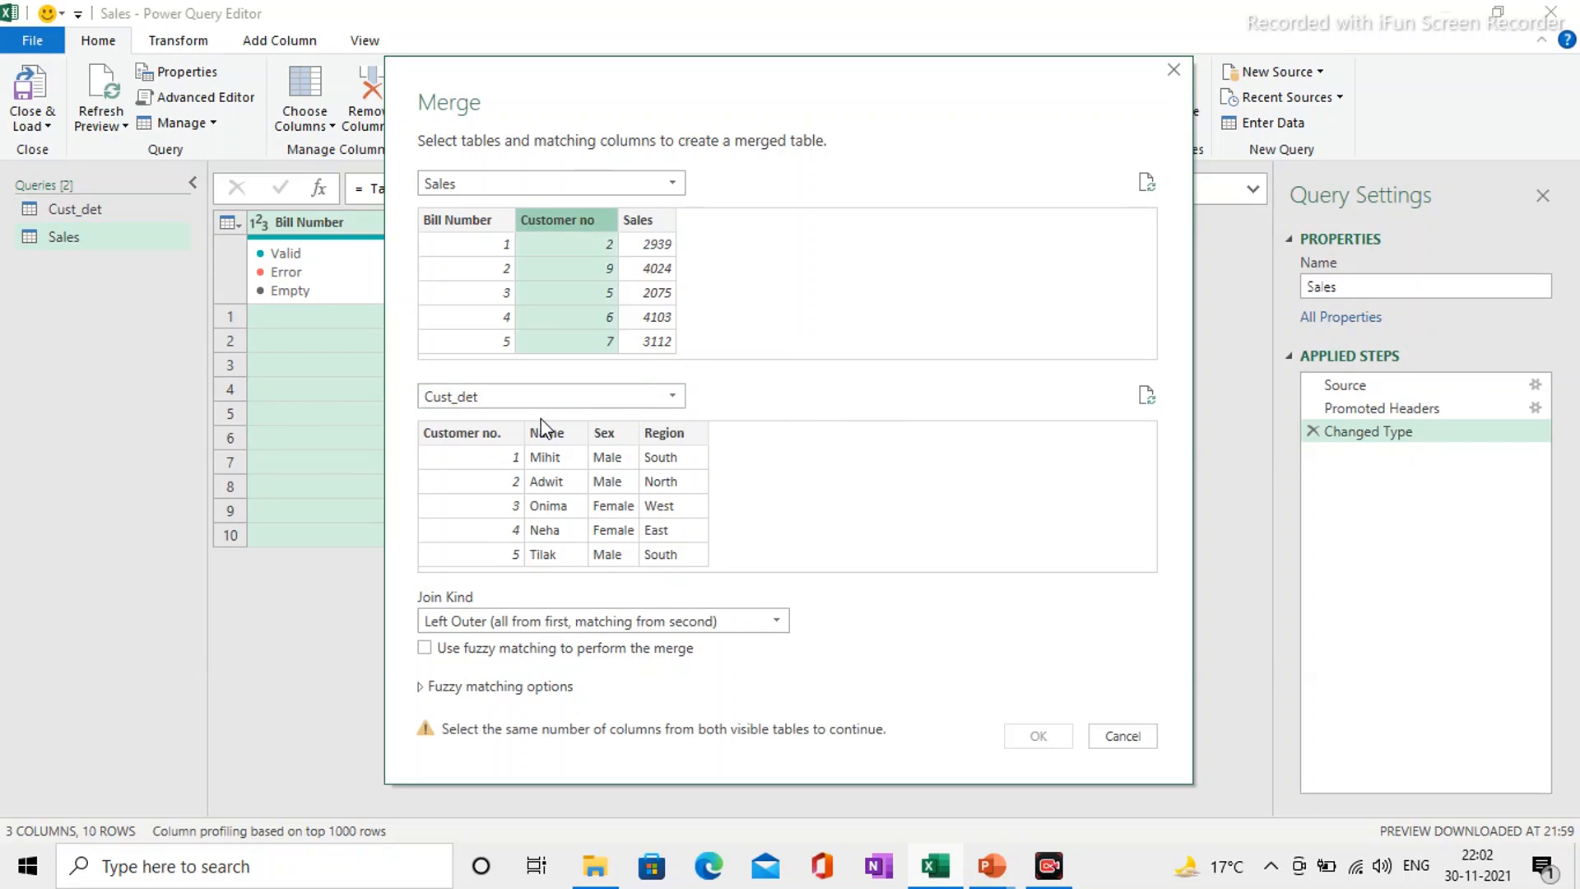
left_click(466, 437)
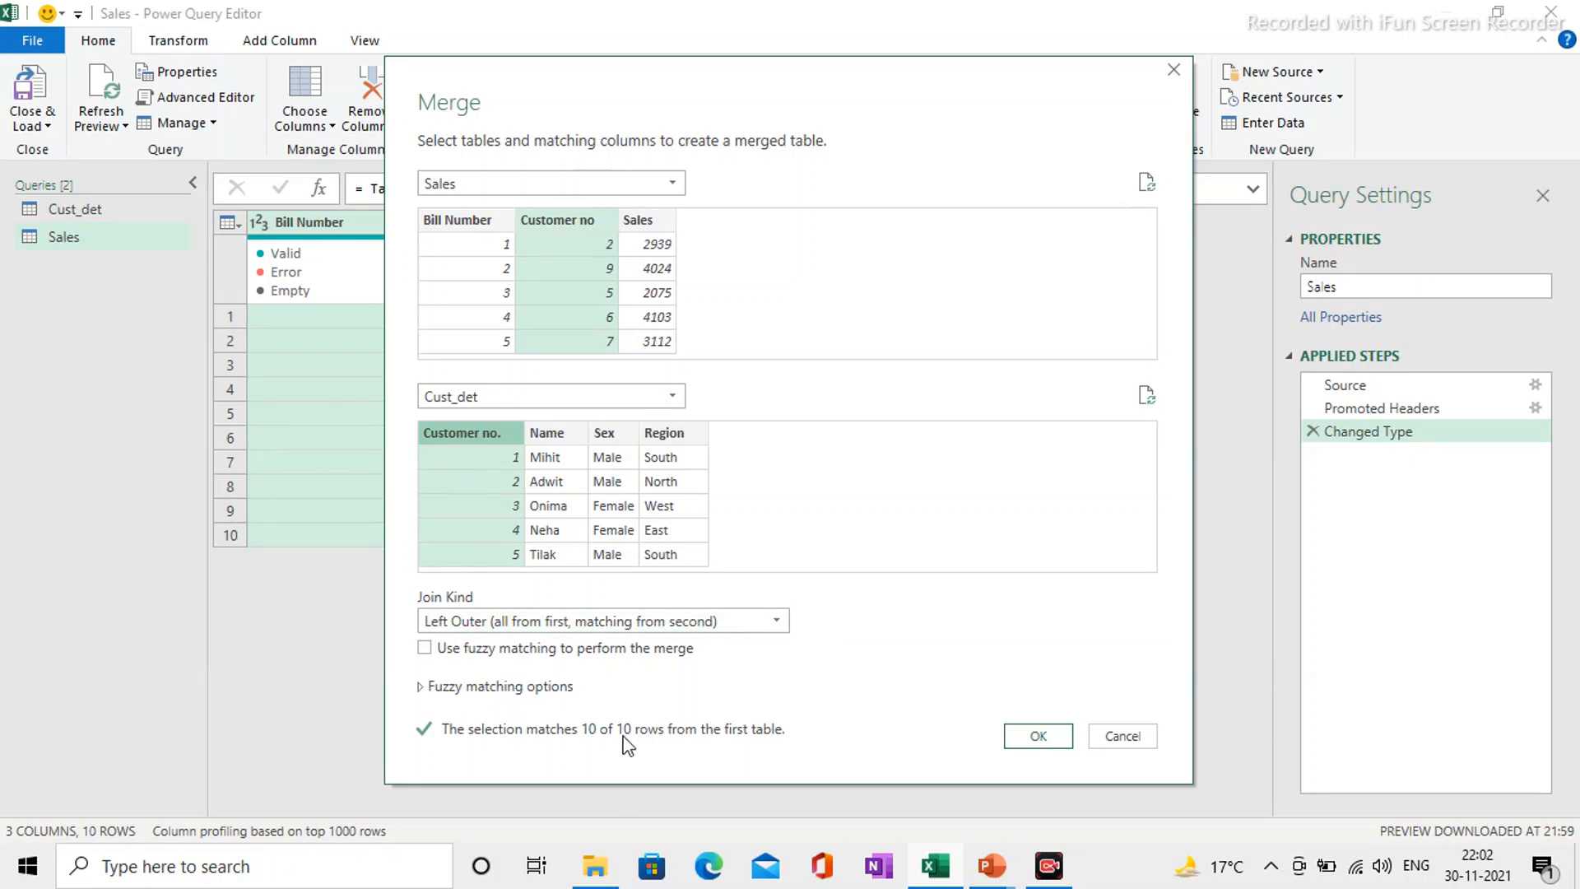
Step: Create the merged query with the join kind Left Outer (all from first, matching from second)
left_click(778, 623)
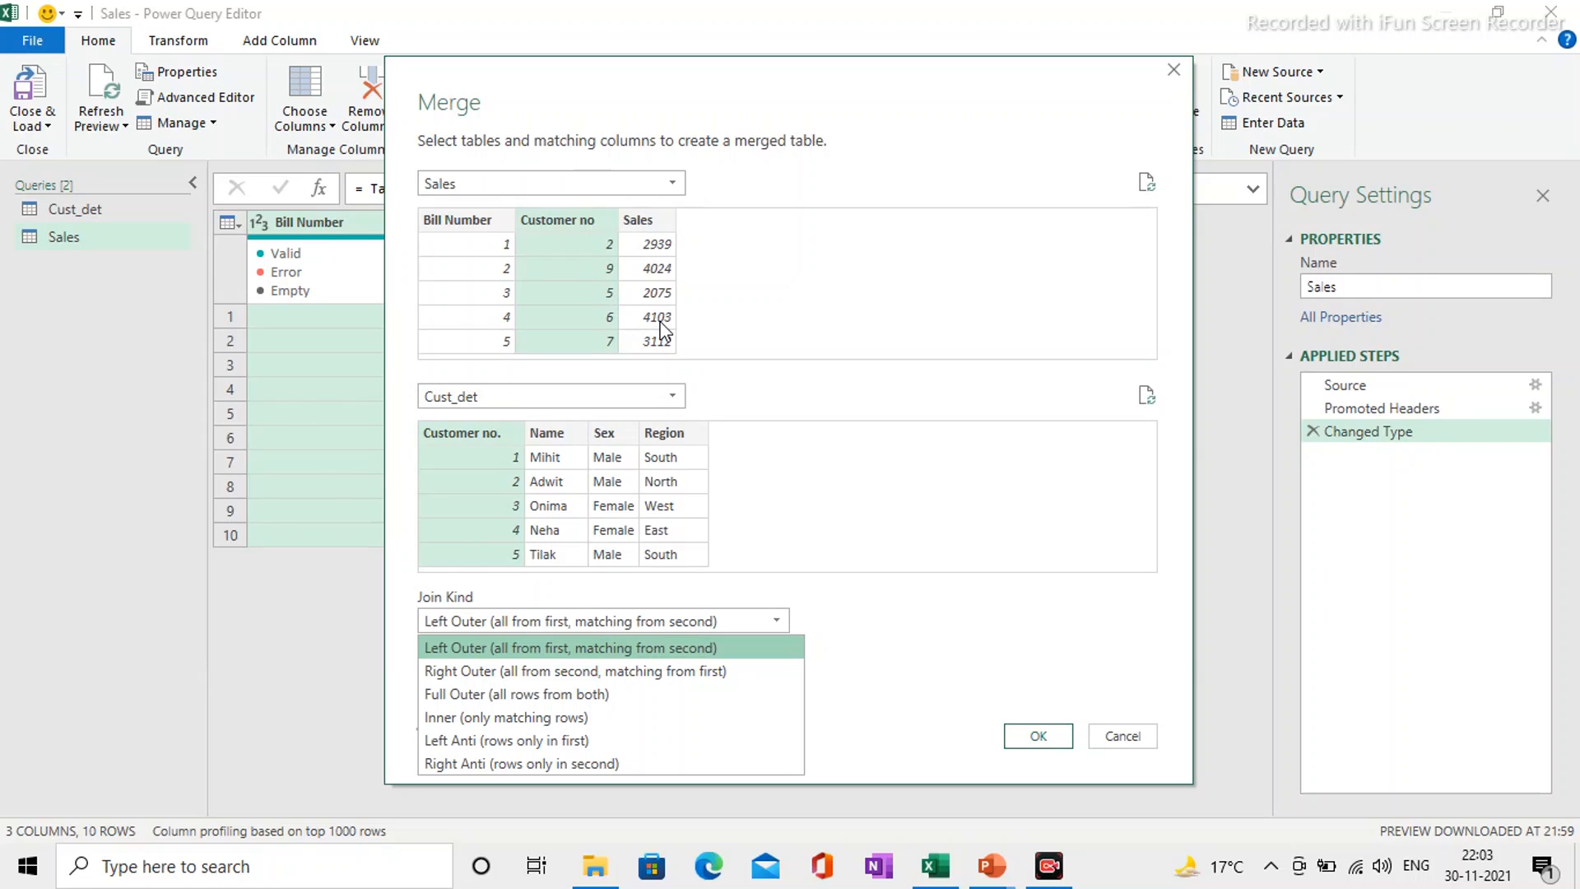
left_click(580, 650)
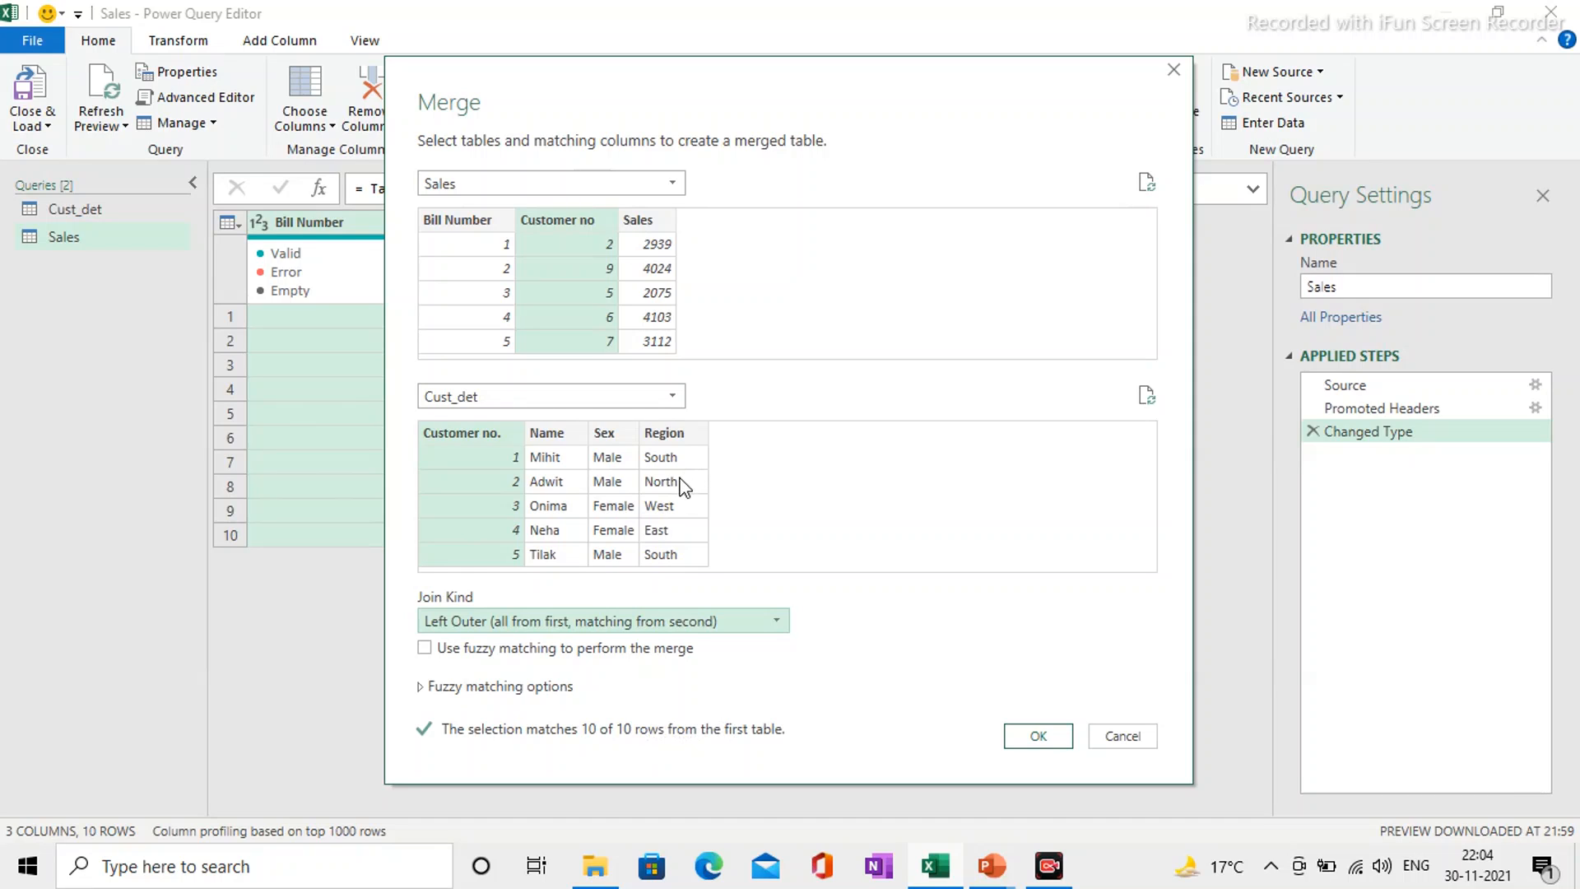
left_click(1020, 733)
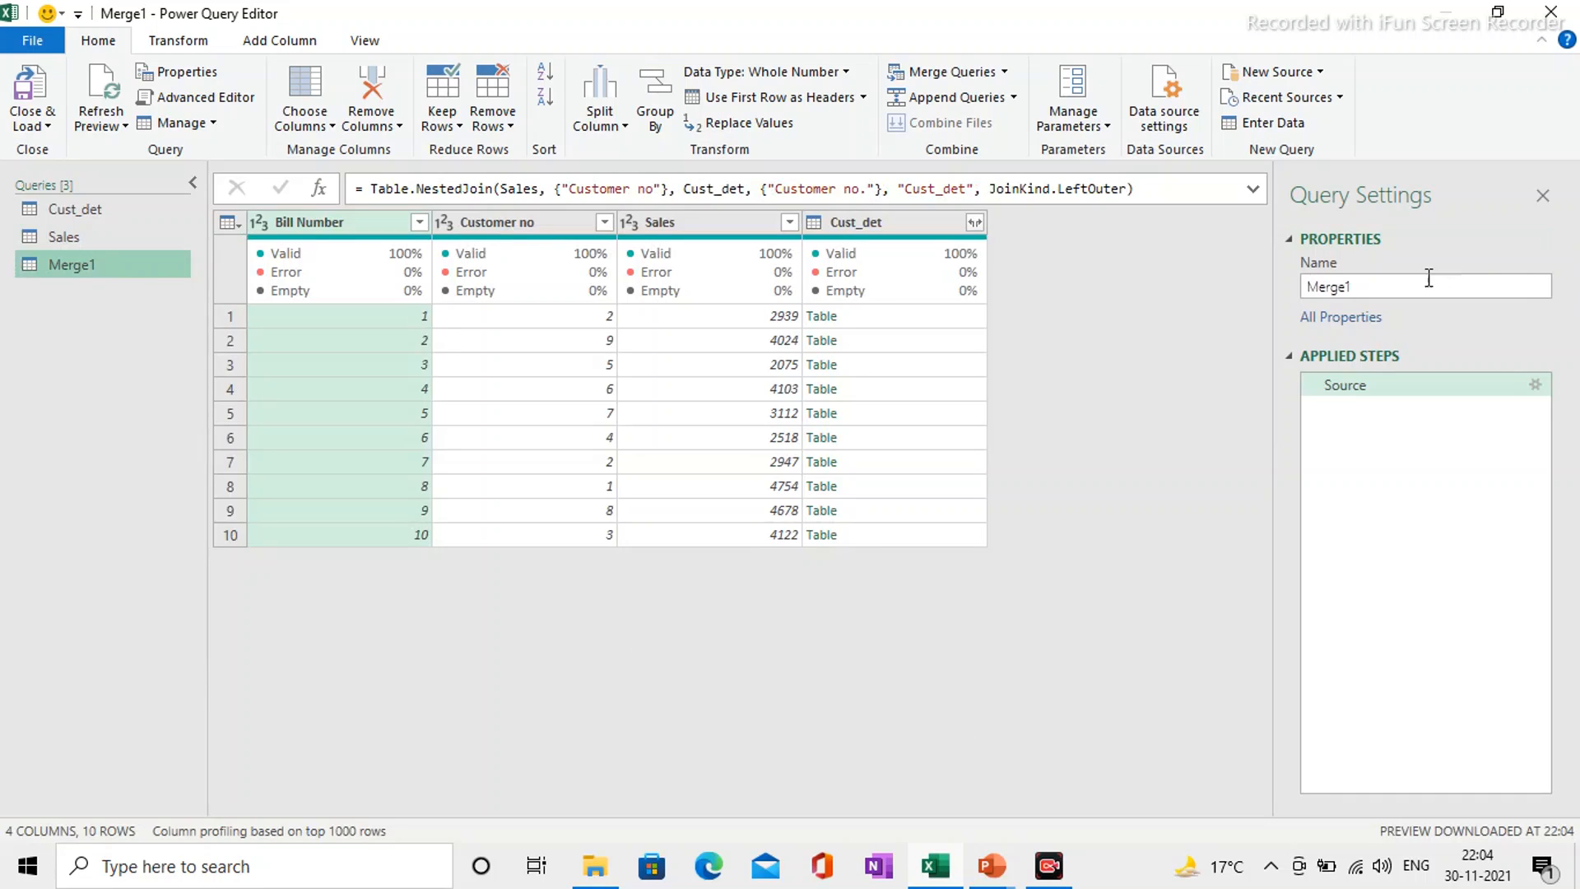
Step: Rename the merged query as Final_Output
left_click(1414, 285)
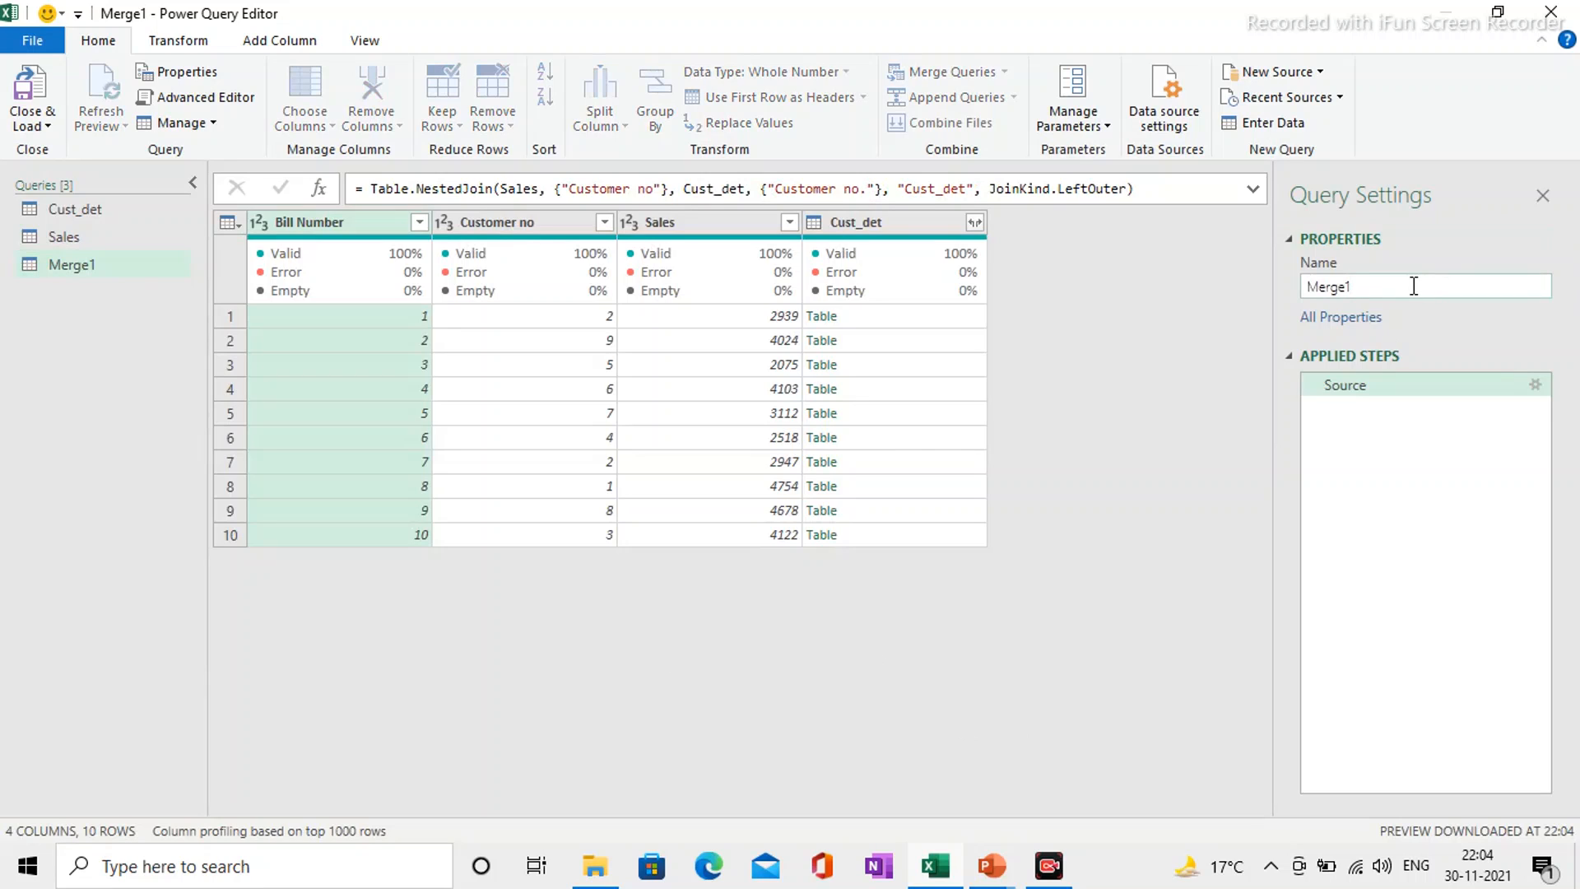
key("ctrl+a")
type("M")
type("Final")
type("_Outpu")
type("t")
key("Return")
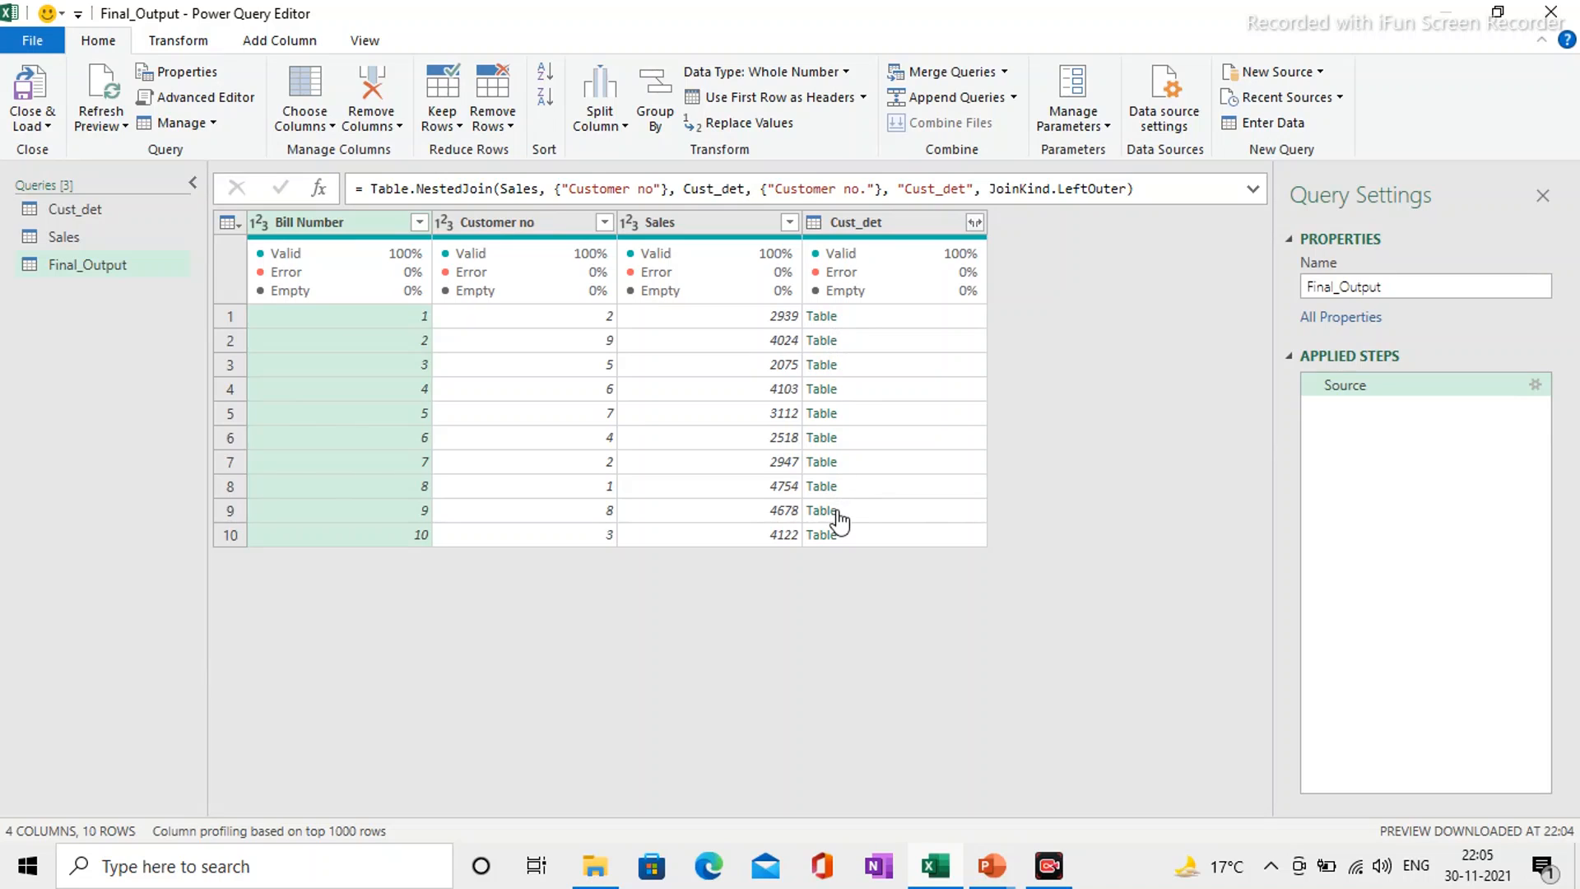
Step: Open the nested customer table in the first row of the Cust_det column, and delete the resulting Navigation step
left_click(823, 317)
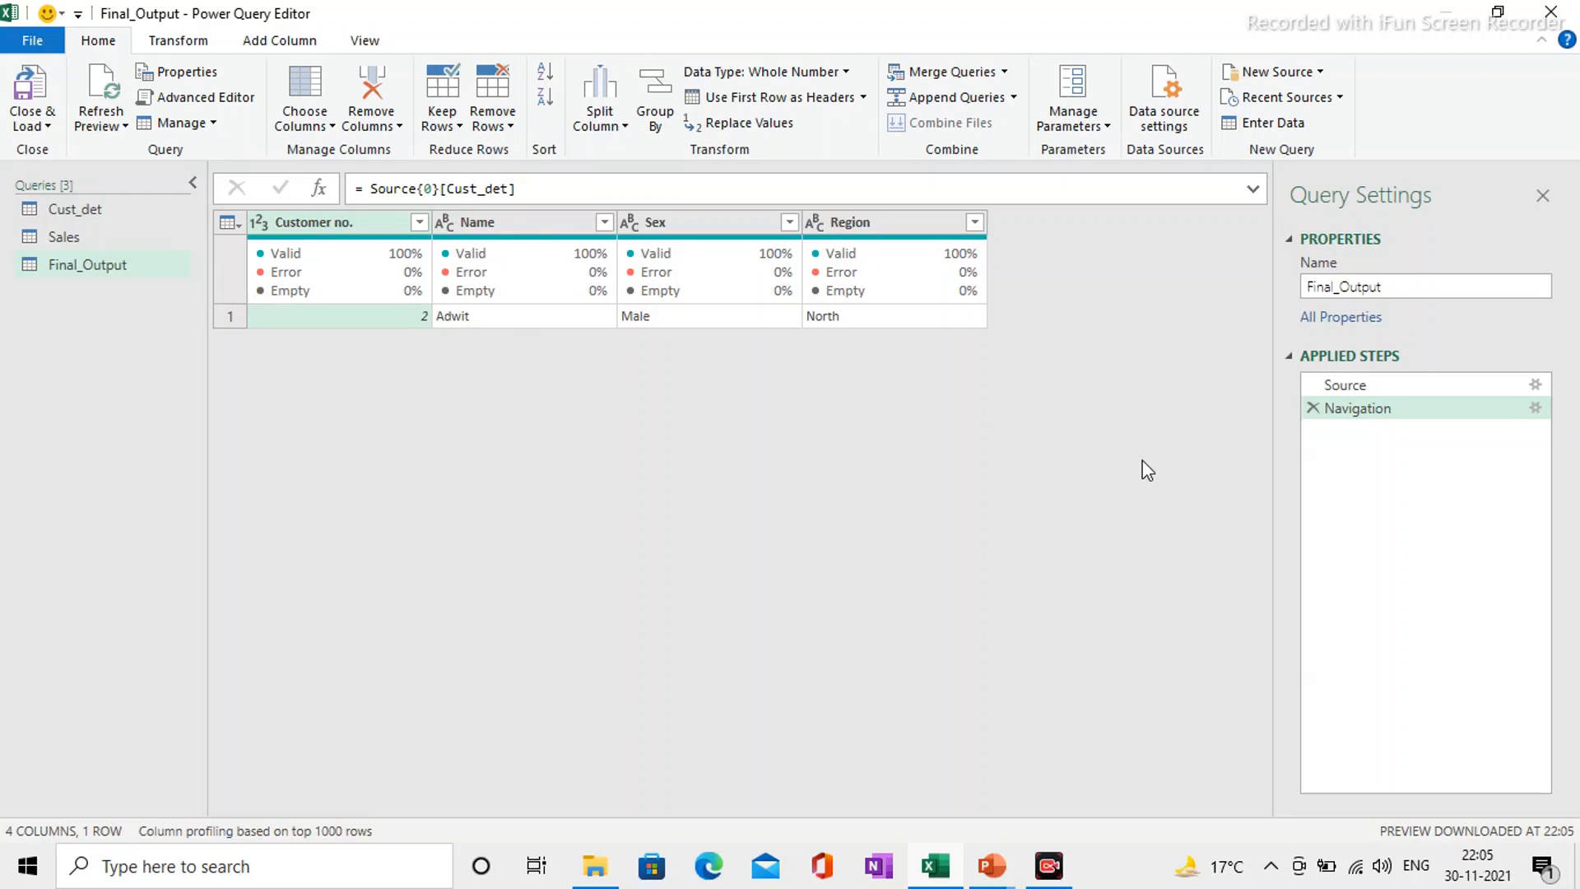
left_click(1312, 408)
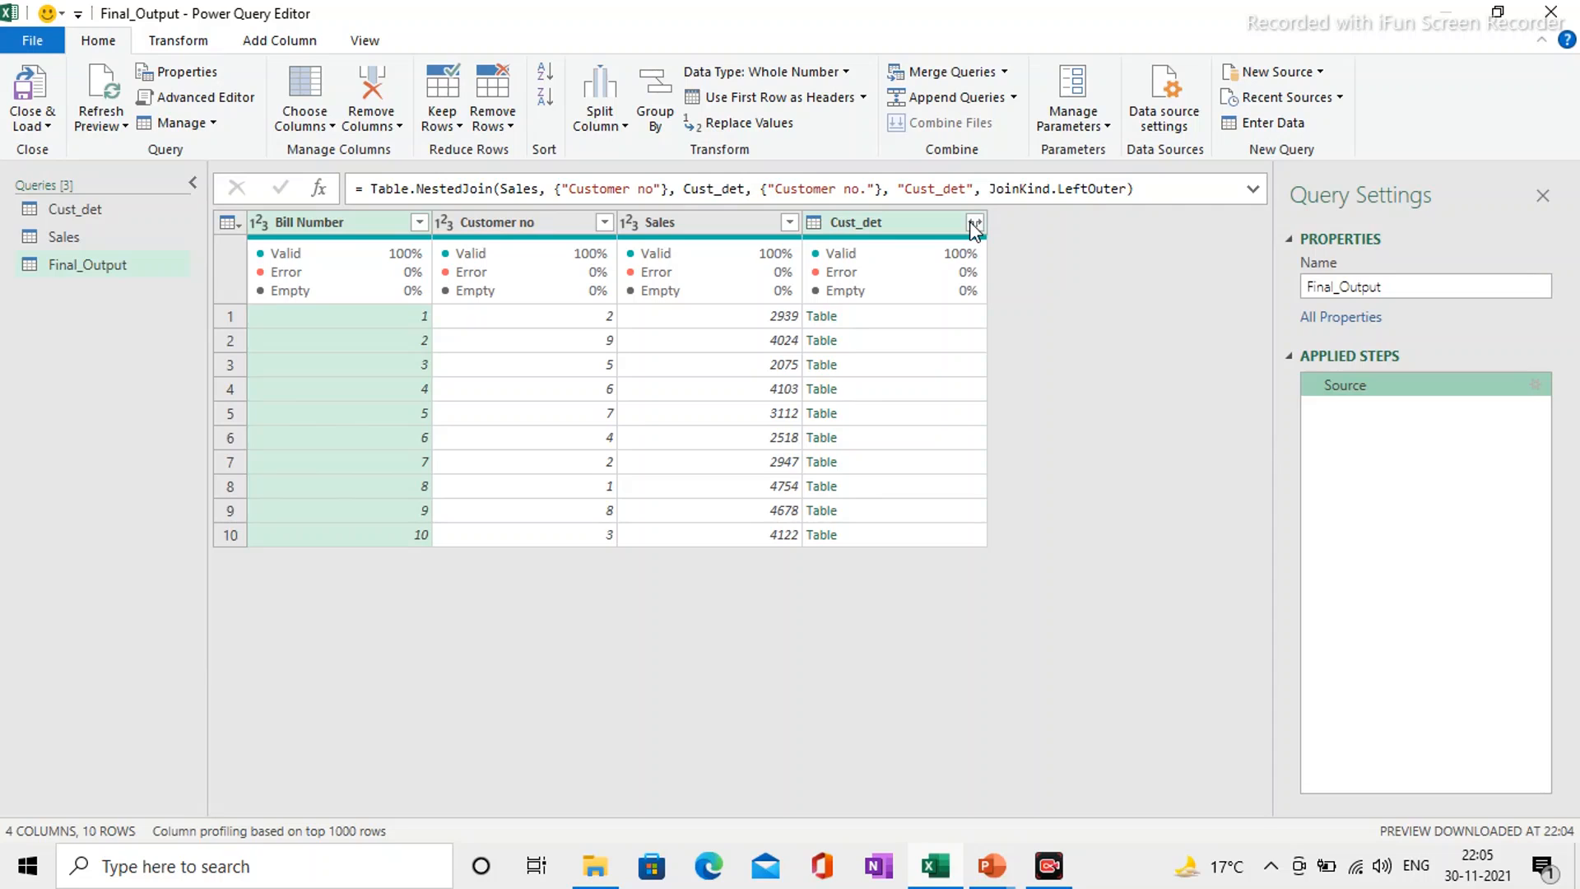
Step: Expand the Cust_det column into Name, Sex and Region, leaving out Customer no. and keeping the original column name as prefix
left_click(975, 223)
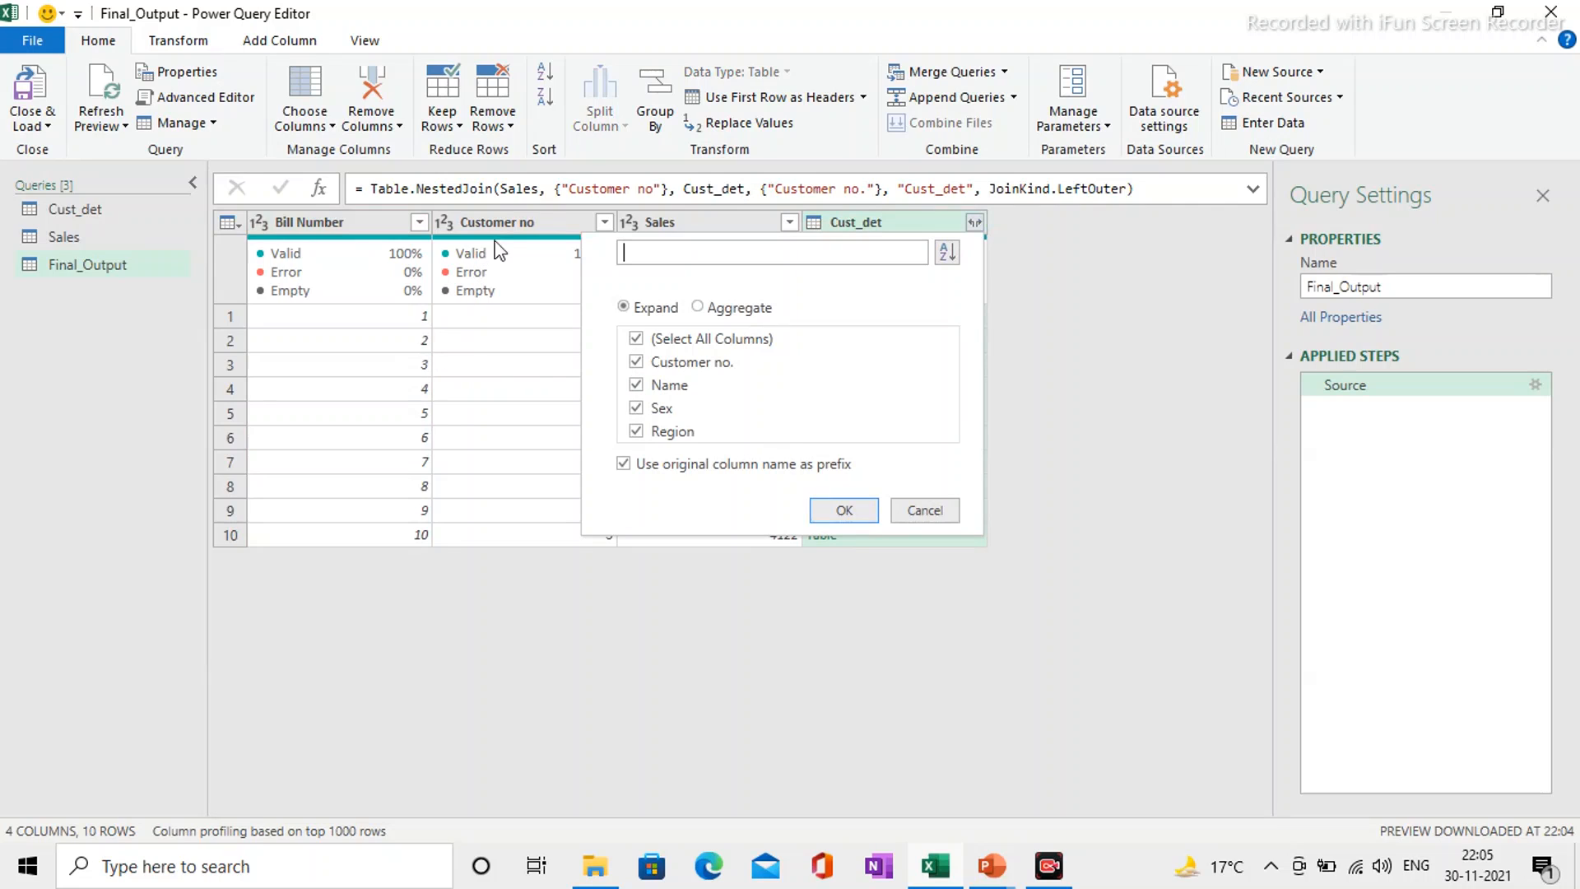
left_click(642, 363)
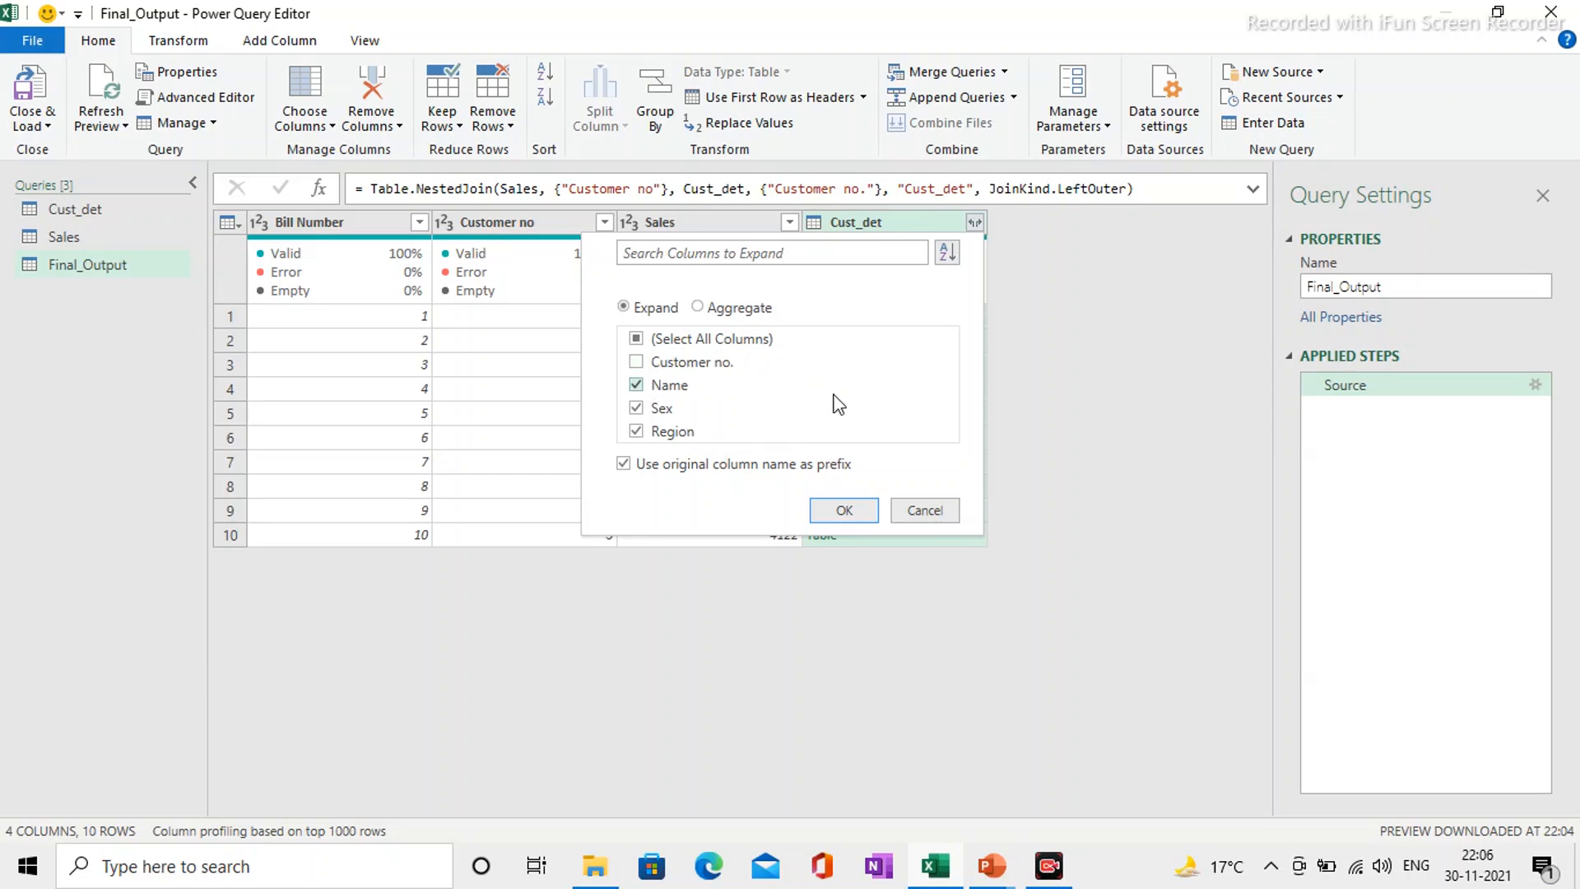
left_click(842, 511)
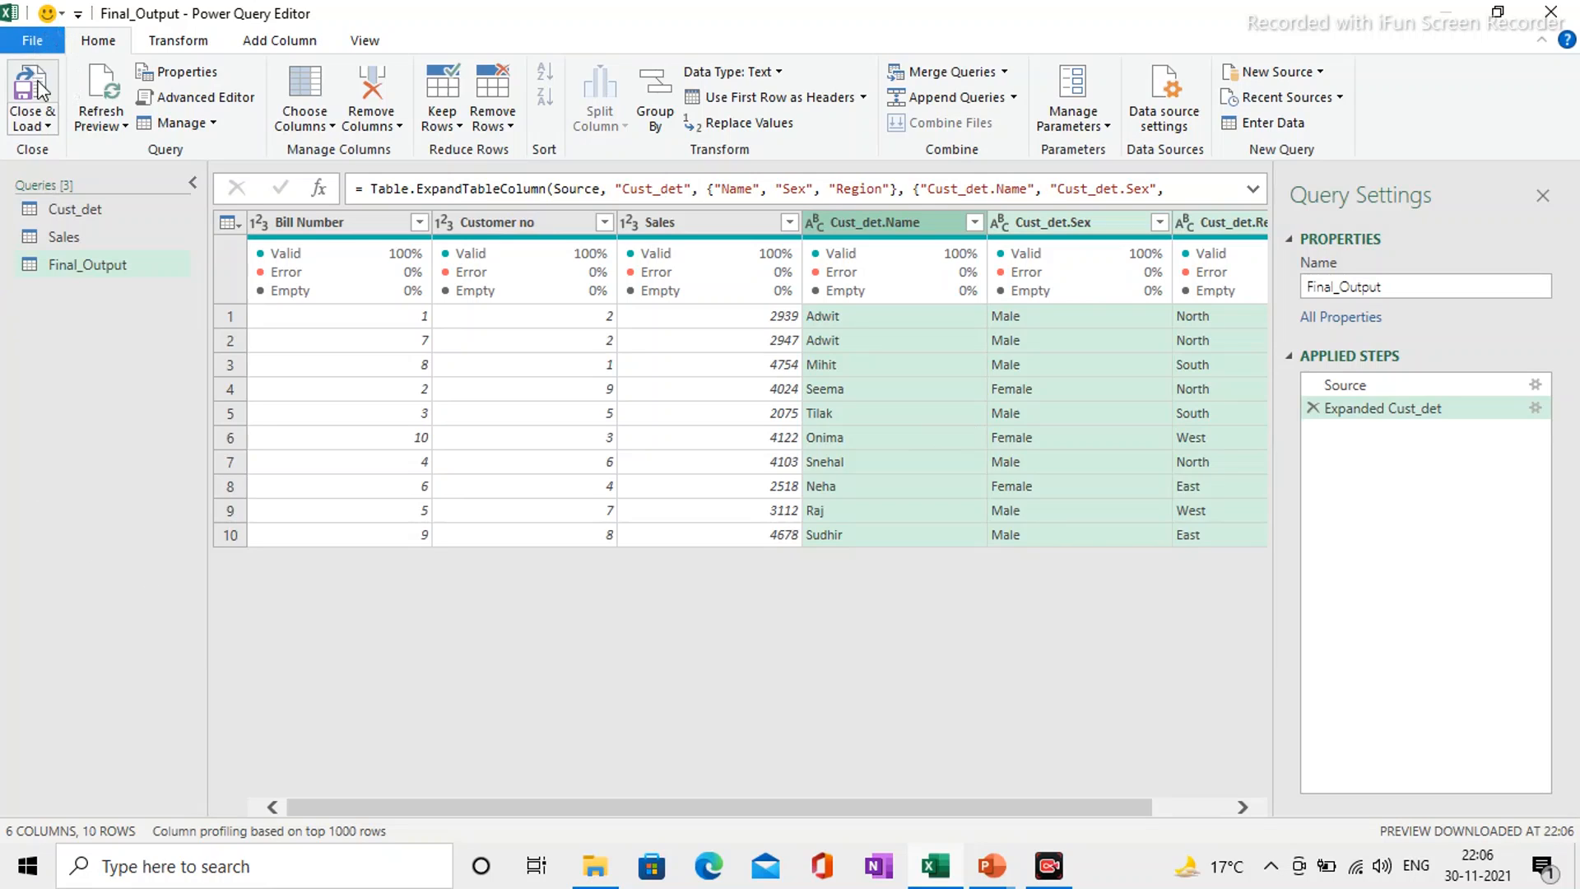
Step: Close and load the Sales and Final_Output queries into the workbook, and display the original customer table on Sheet1
left_click(49, 128)
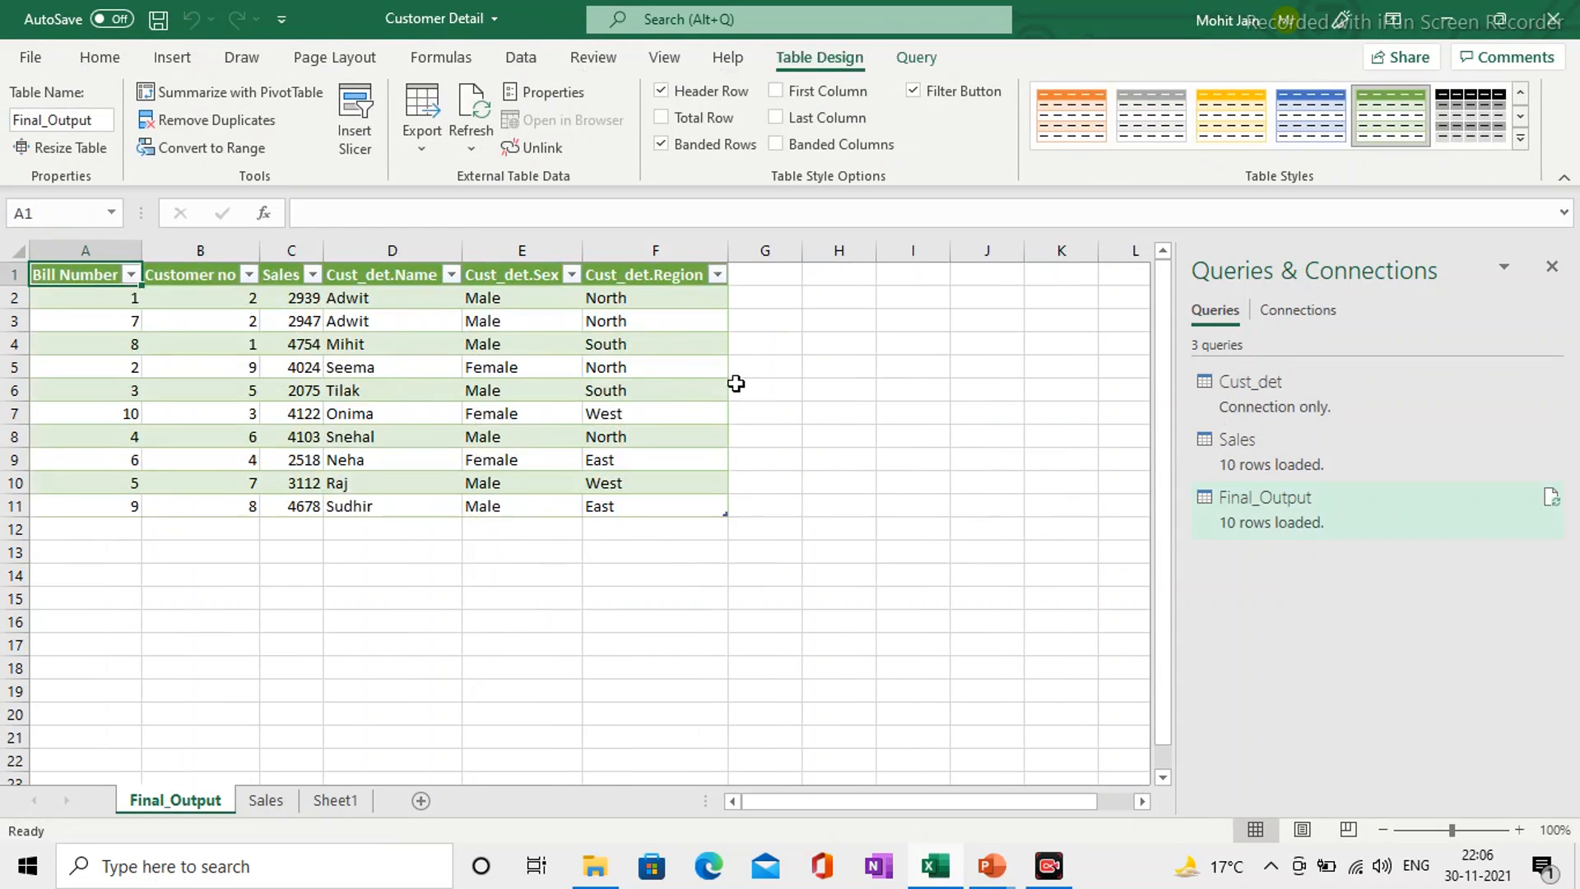
left_click(814, 595)
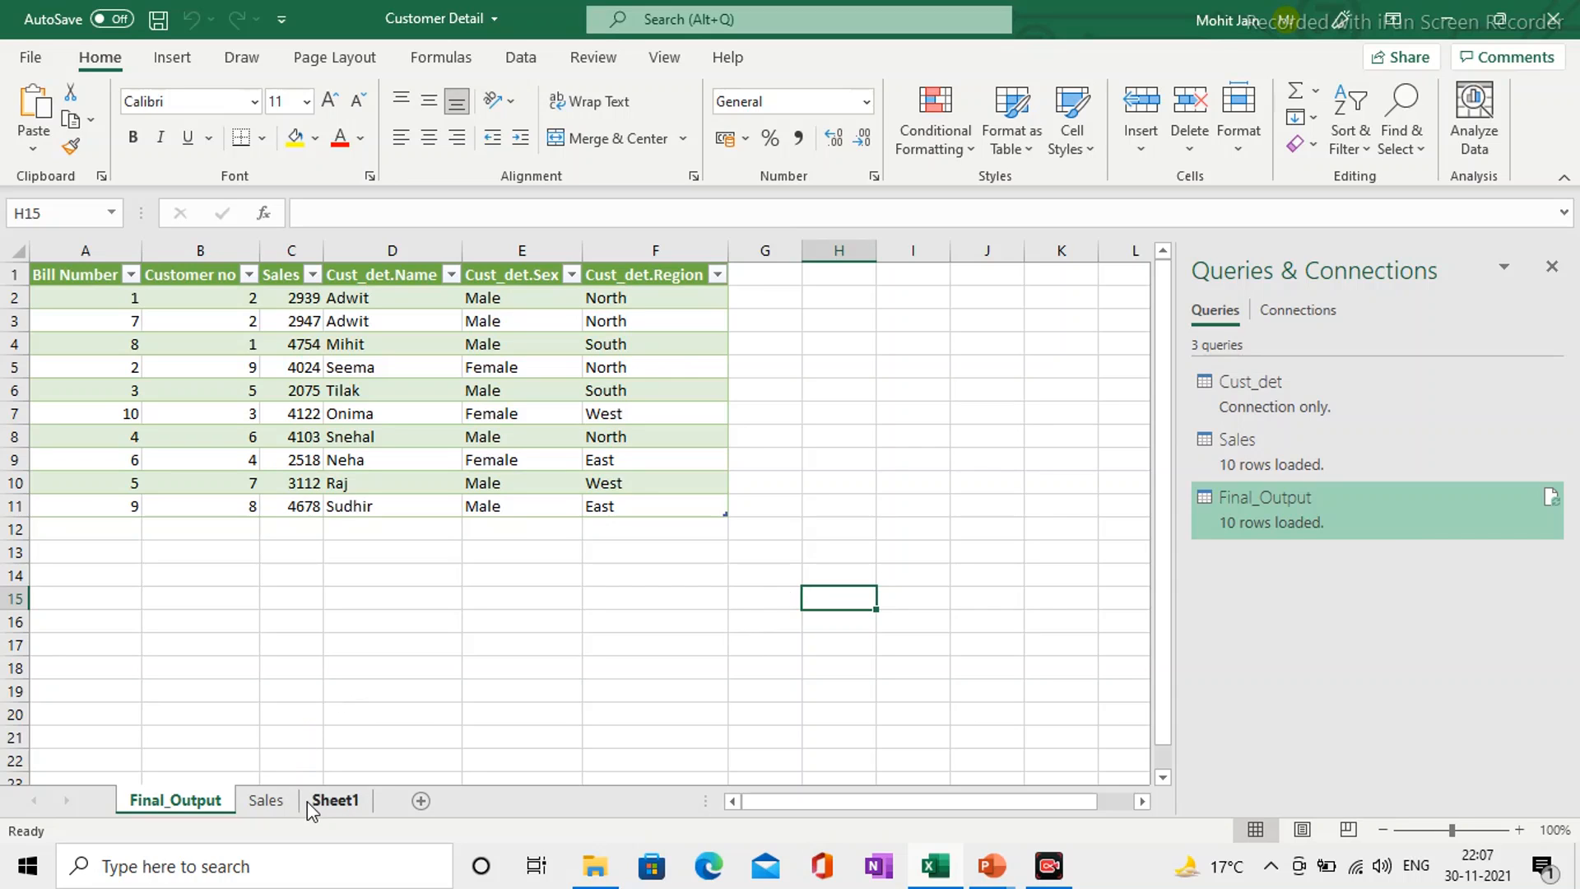
left_click(327, 796)
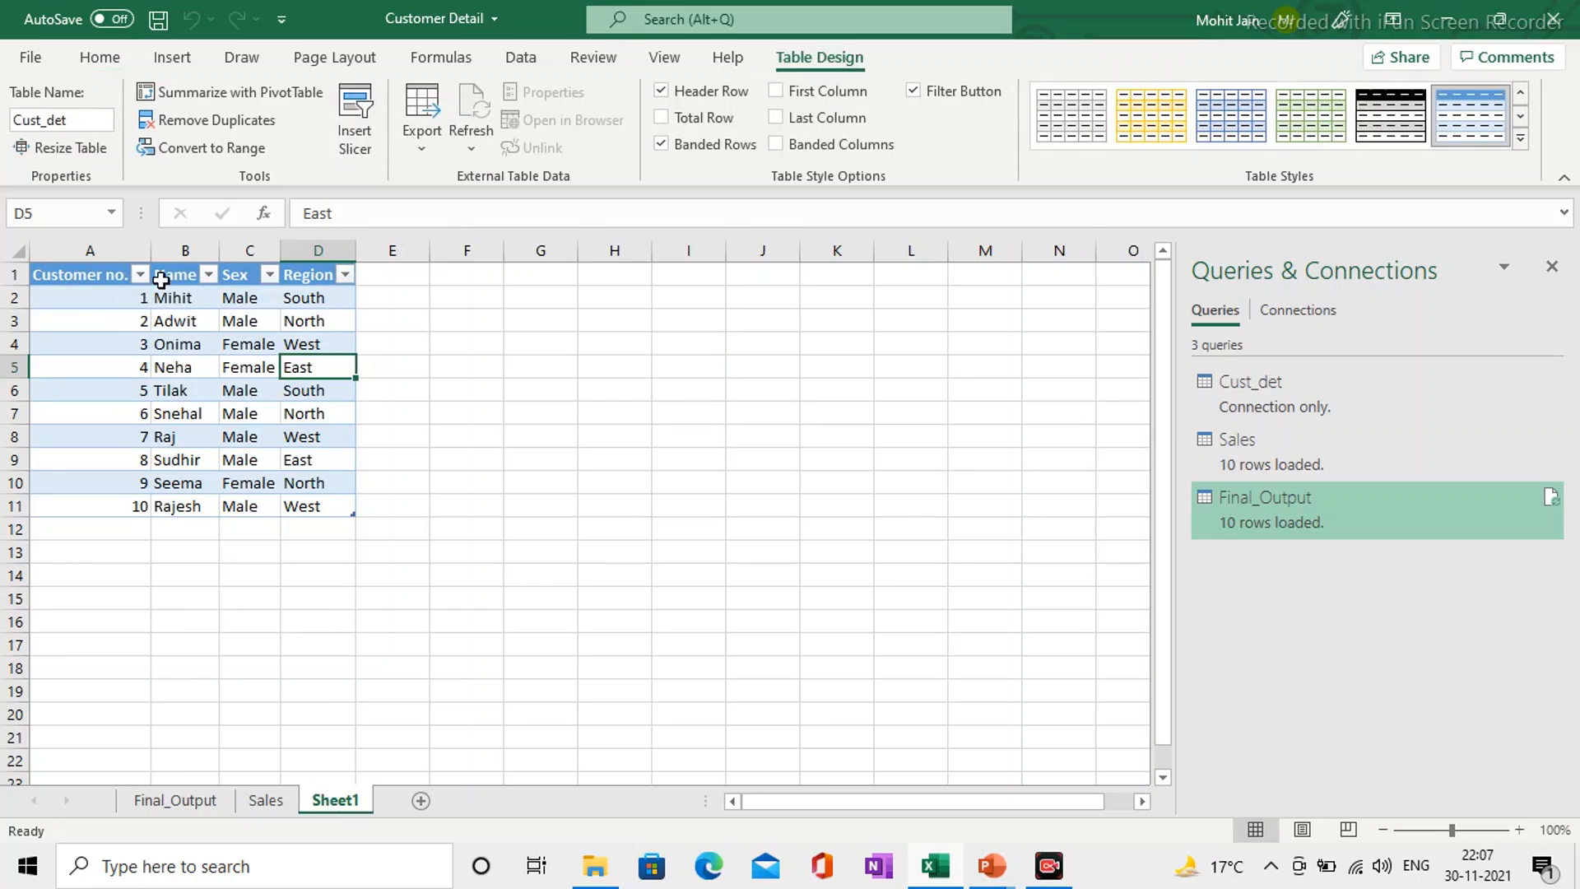
Step: Insert a new column between Name and Sex in the customer table and head it City
left_click(251, 247)
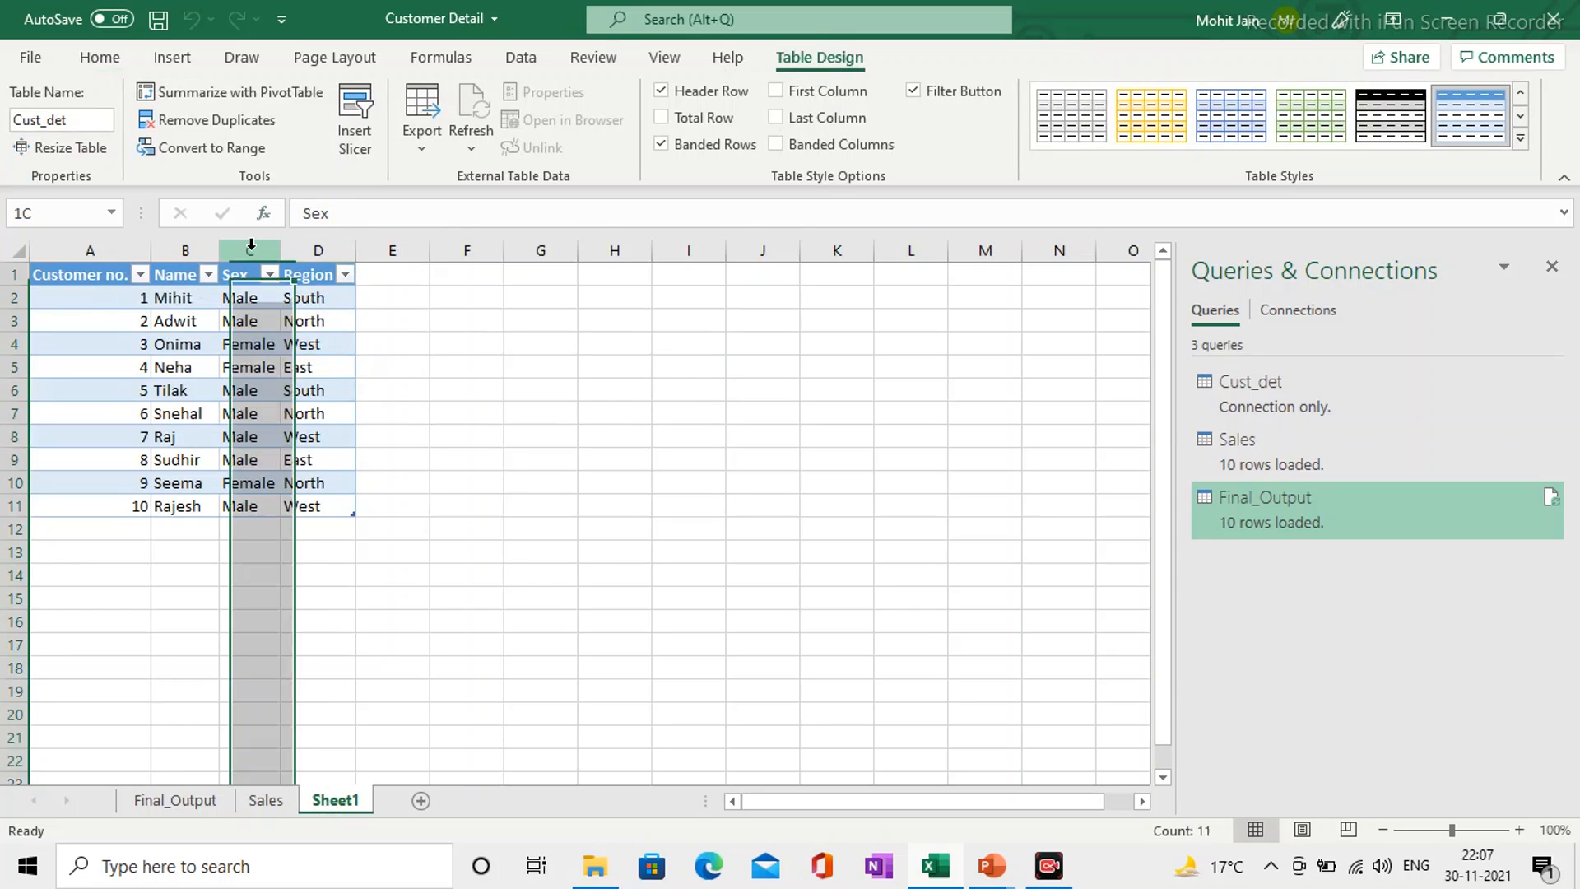
right_click(251, 245)
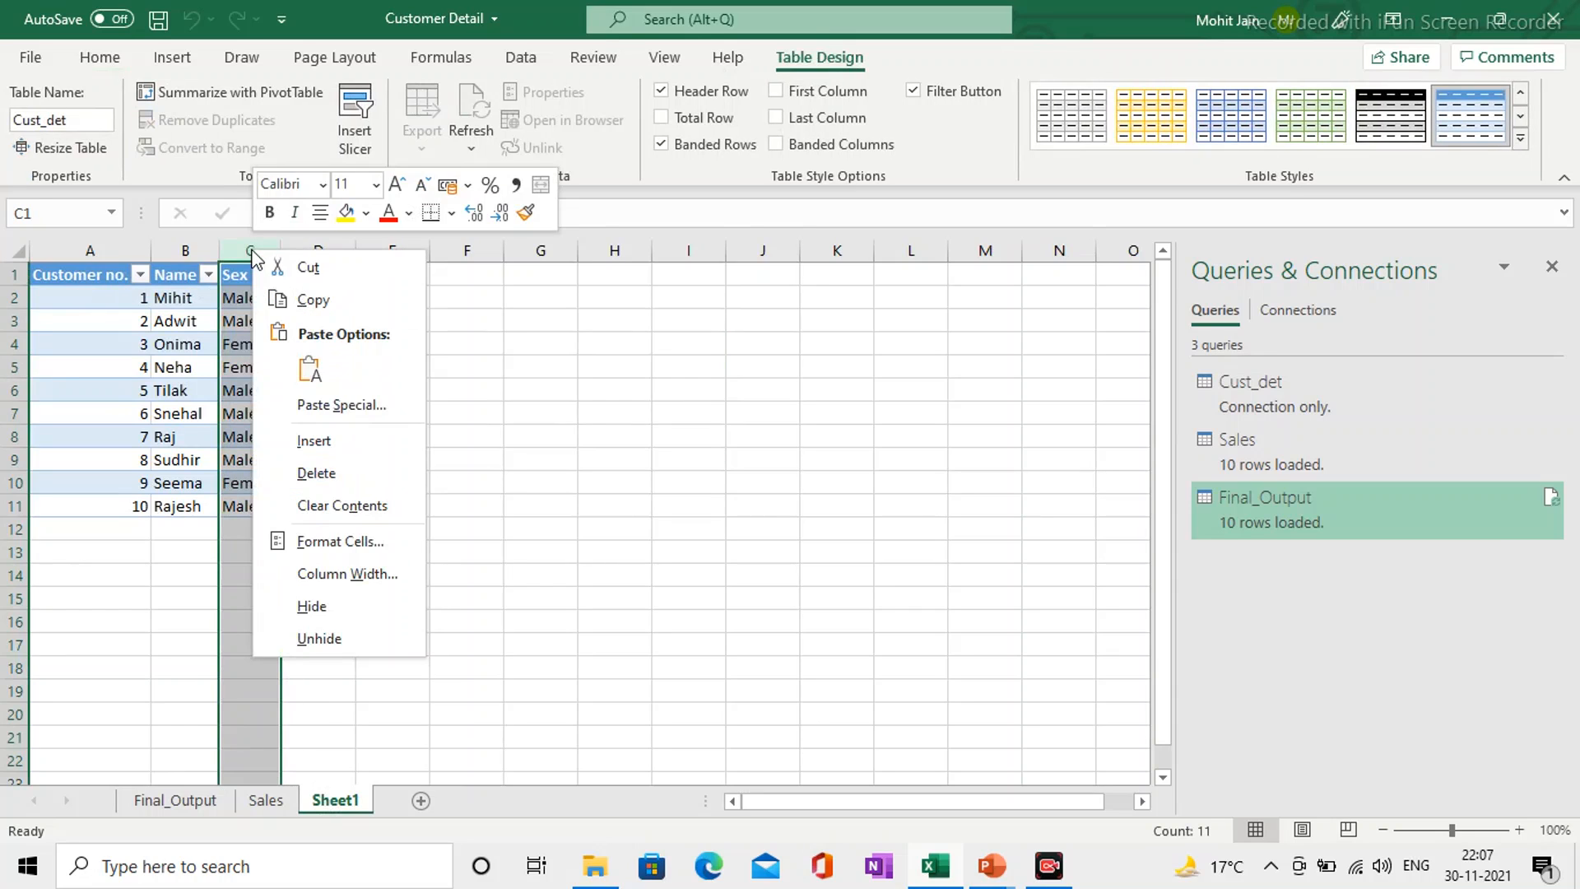
left_click(319, 449)
left_click(239, 298)
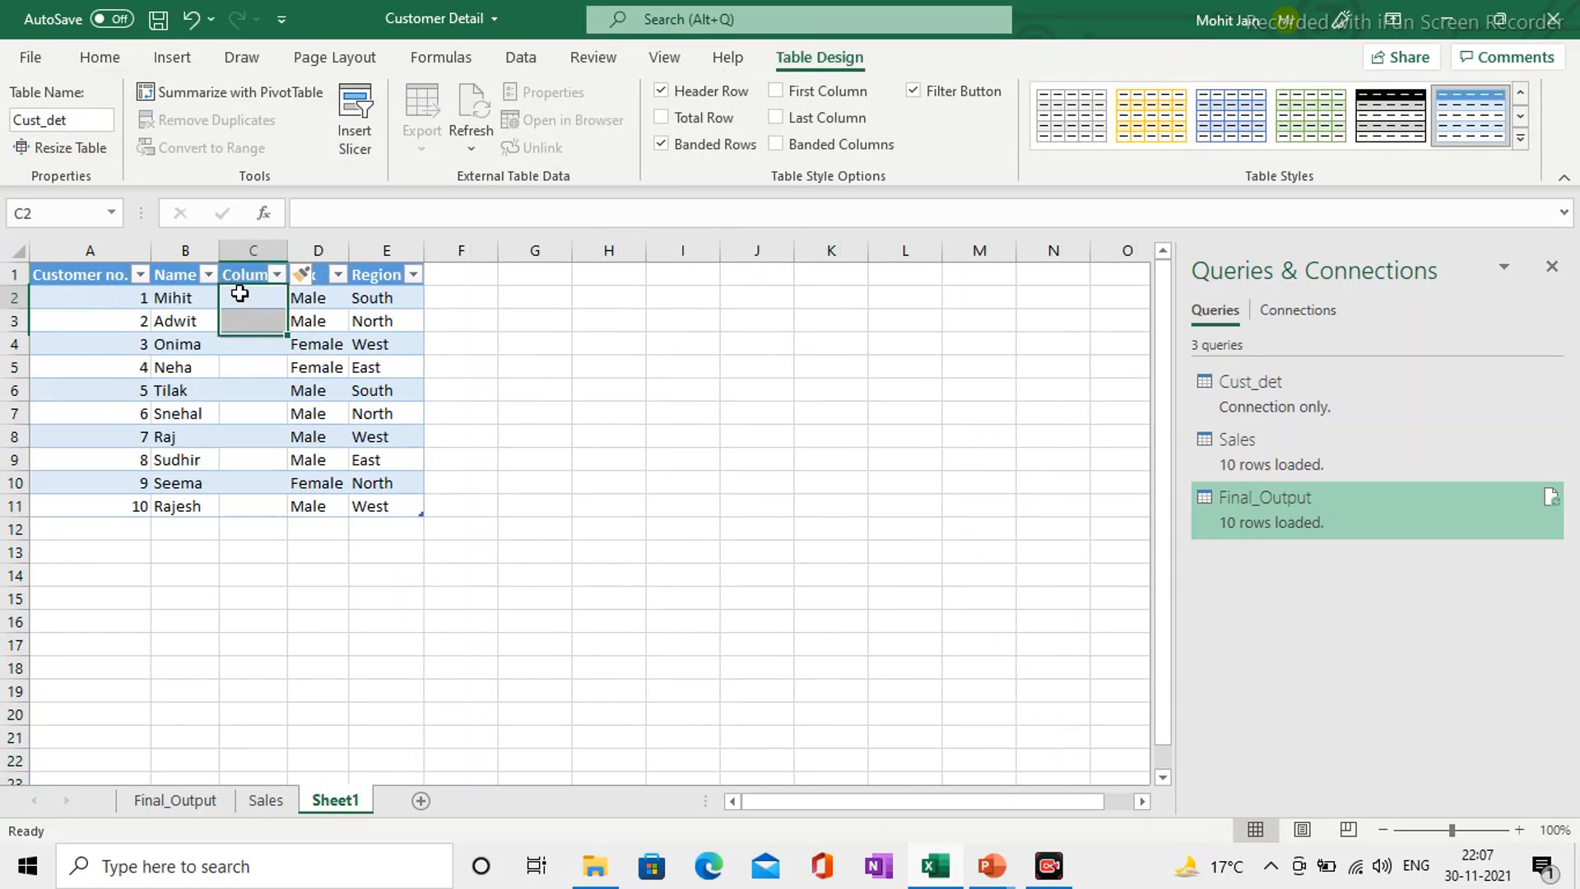
left_click(242, 264)
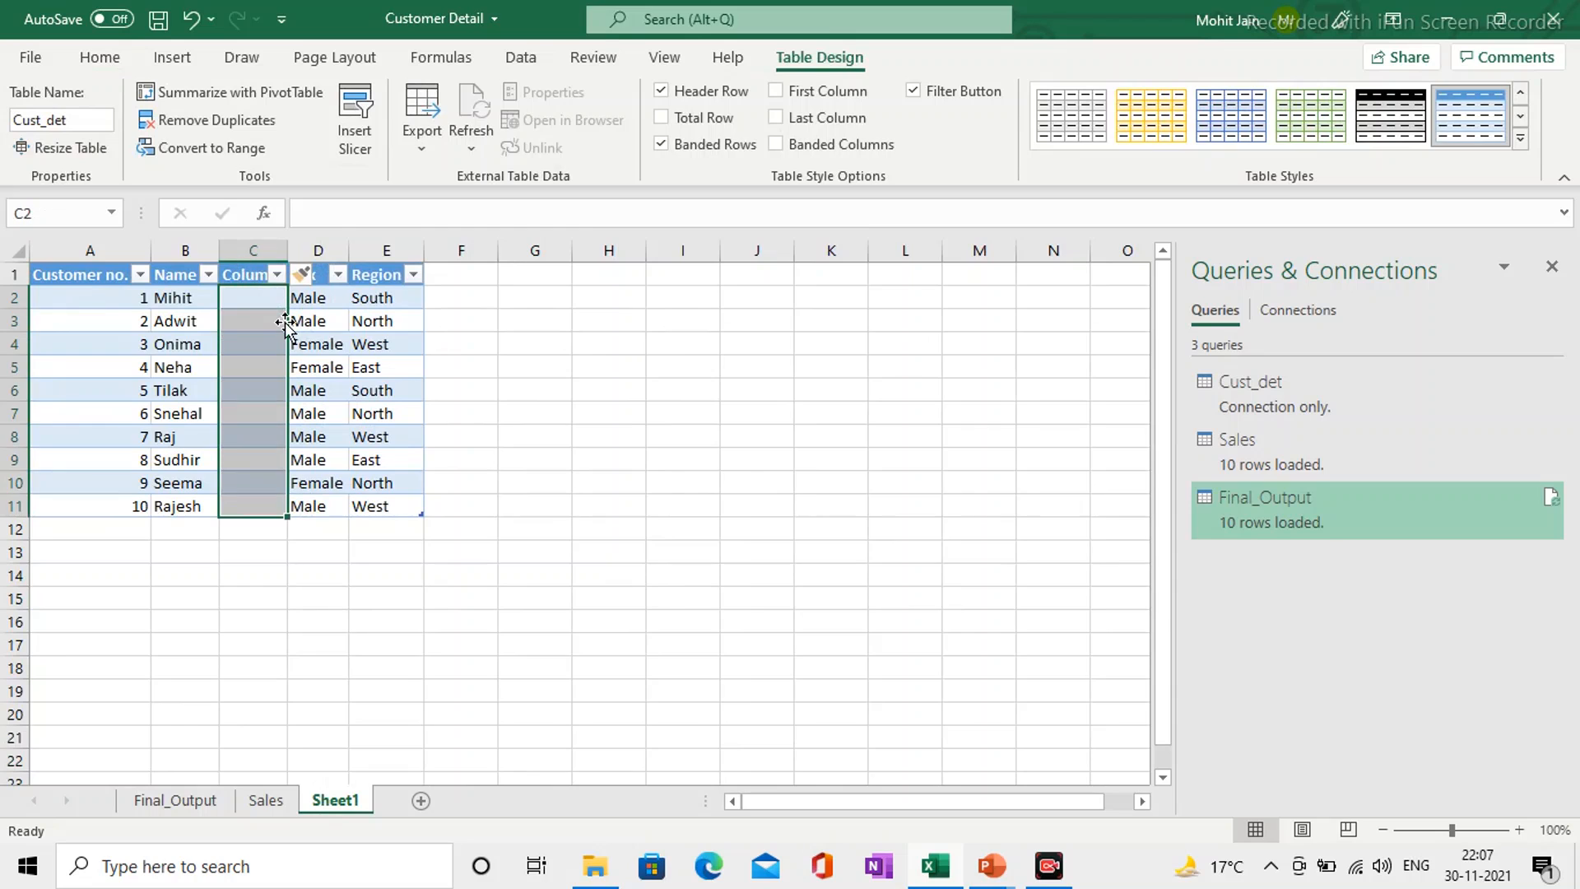
key("Up")
type("City")
key("Return")
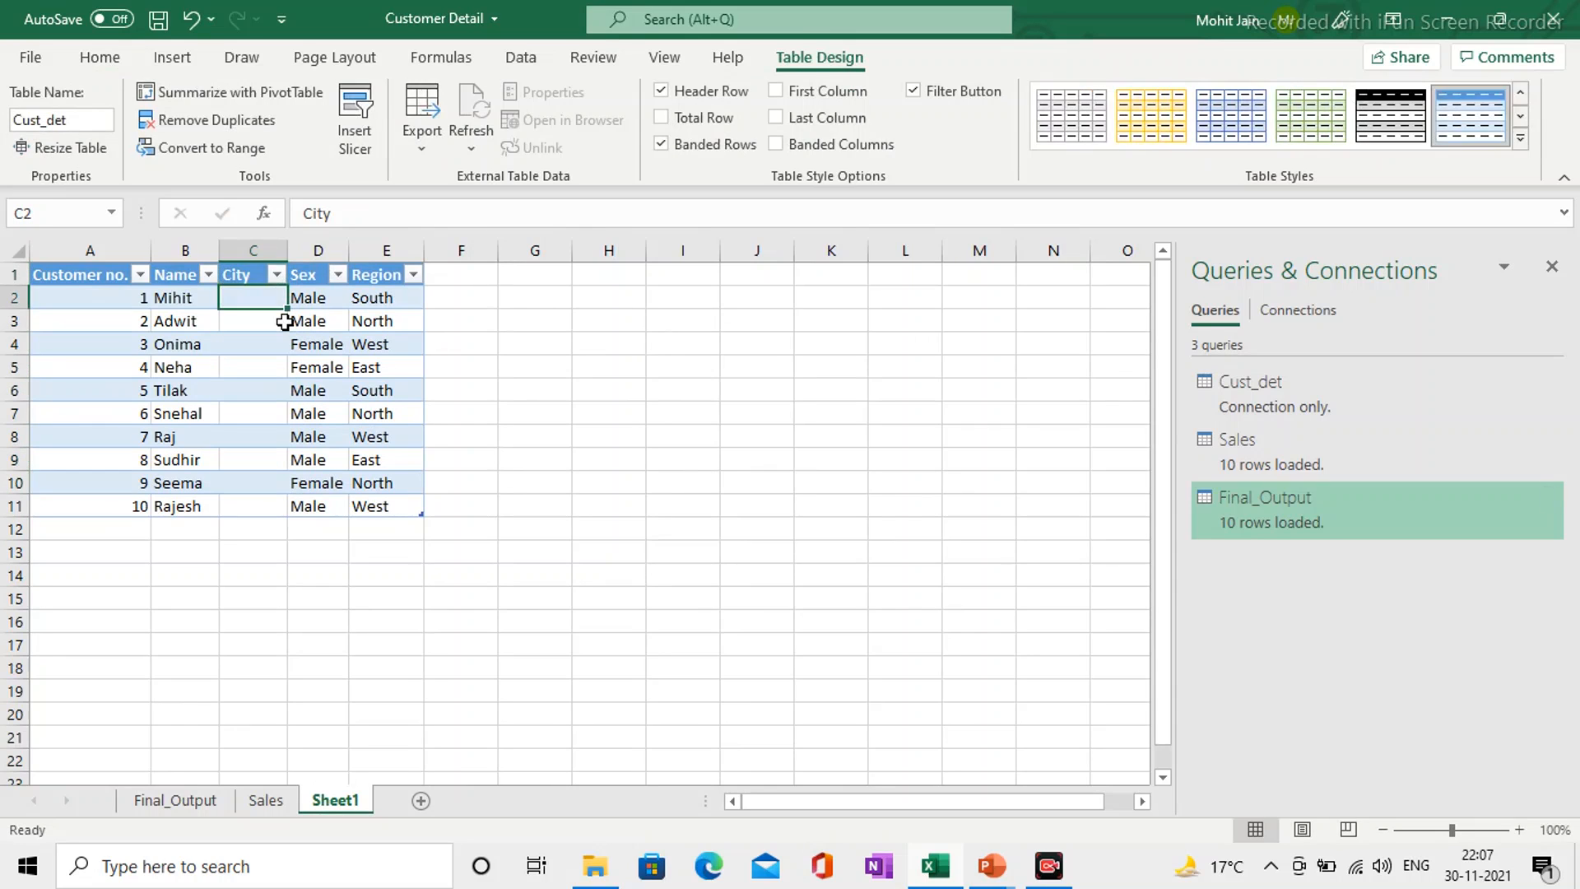
Step: Enter Delhi as the city of the first customer and fill it down to all customers through row 11
type("Delhi")
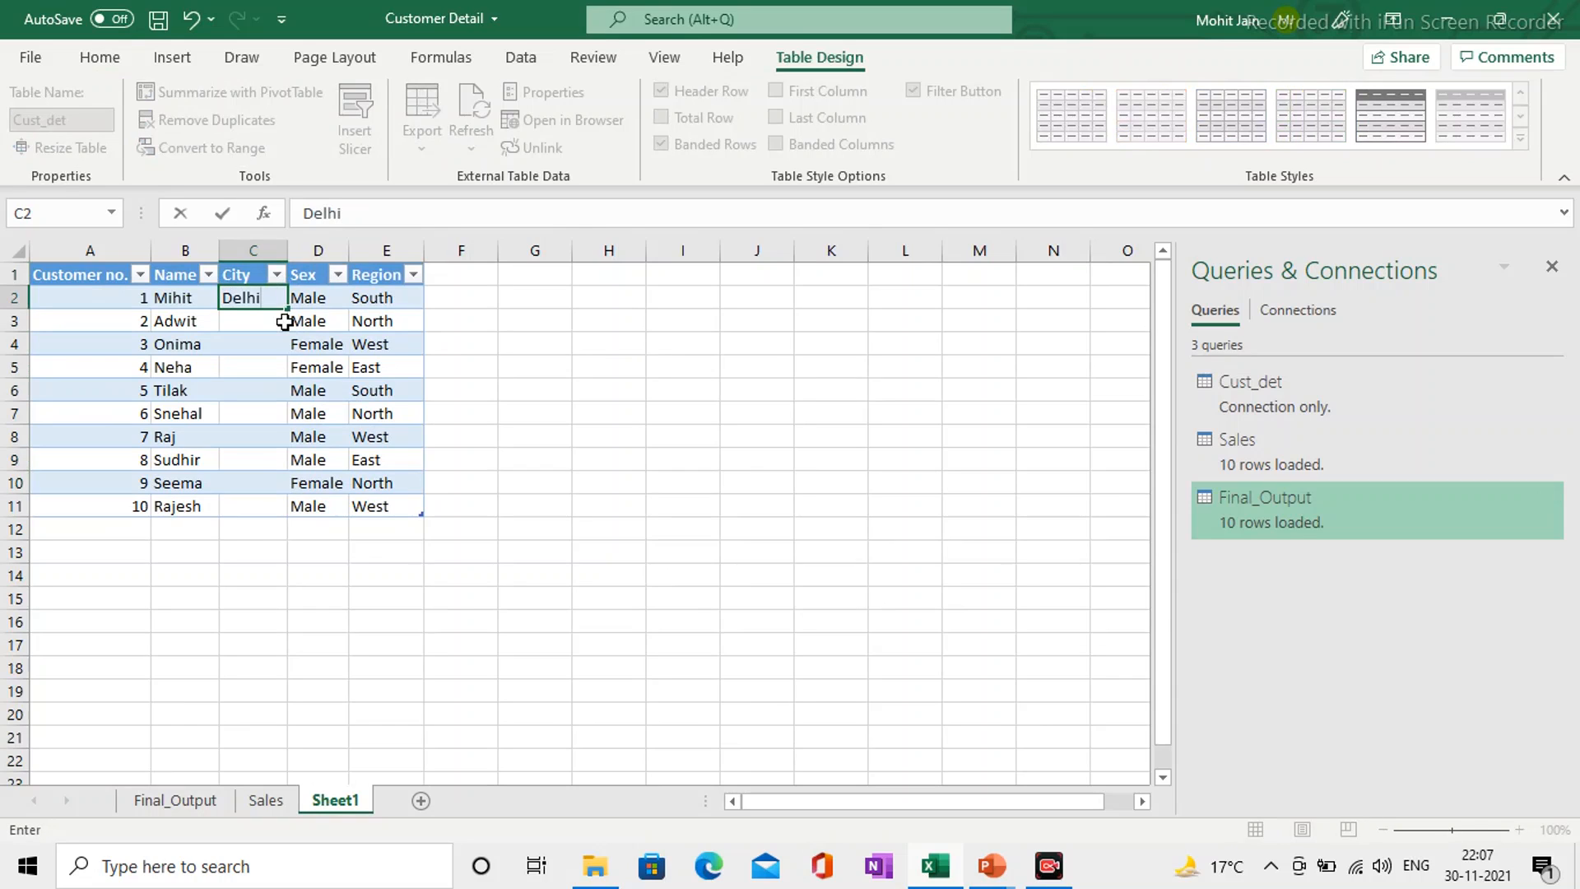
key("Return")
key("Up")
key("shift+Down")
key("shift+Down")
key("shift+Down")
key("shift+Down")
key("shift+Down")
key("shift+Down")
key("shift+Down")
key("shift+Down")
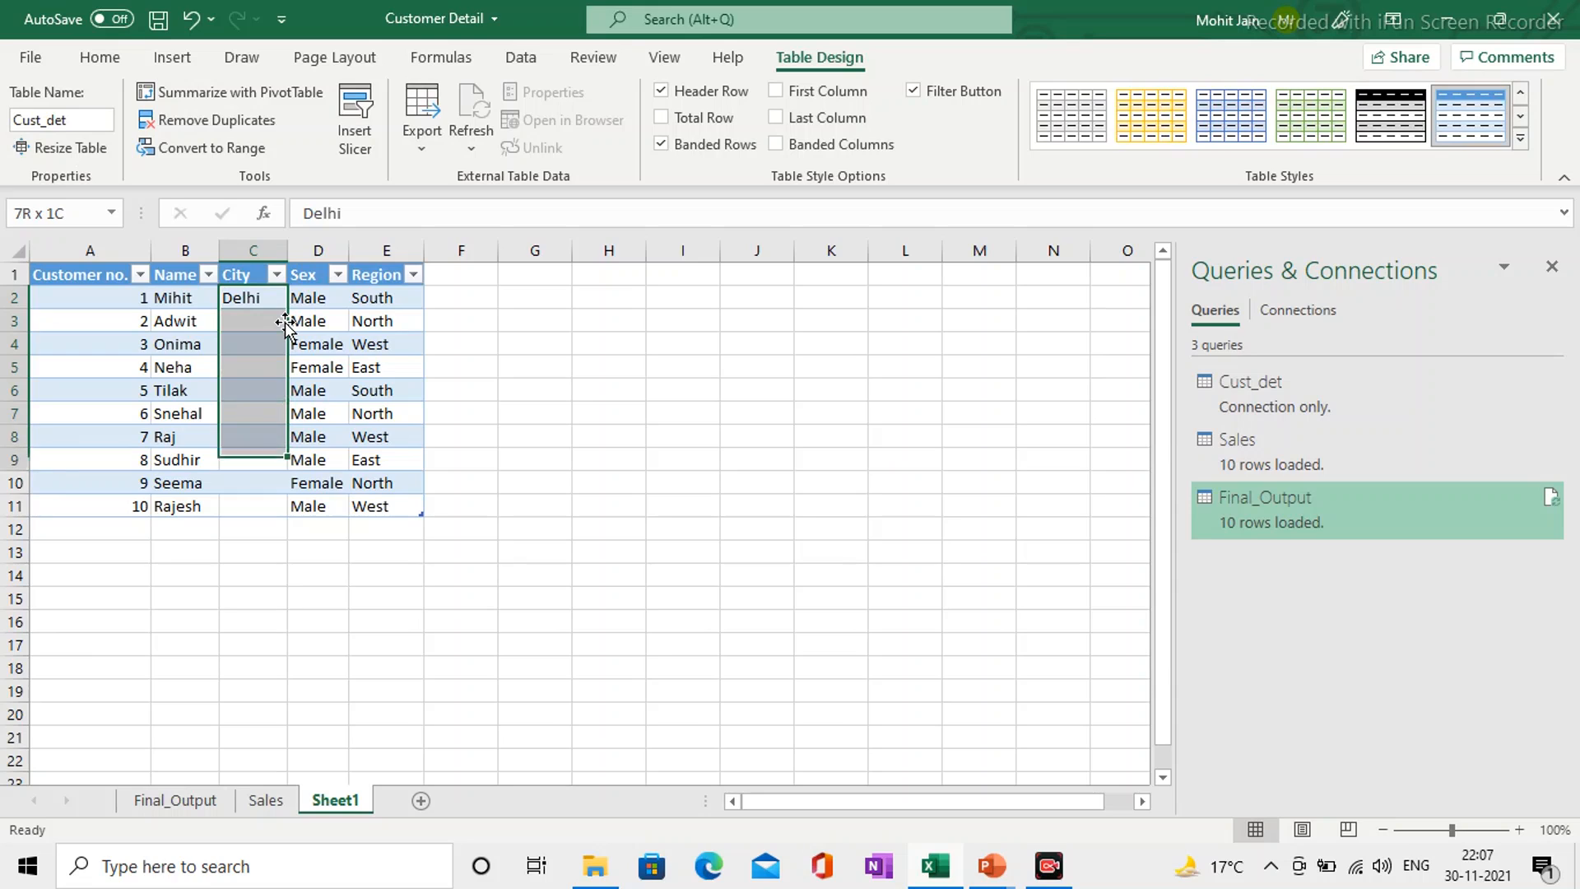
key("shift+Down")
key("ctrl+d")
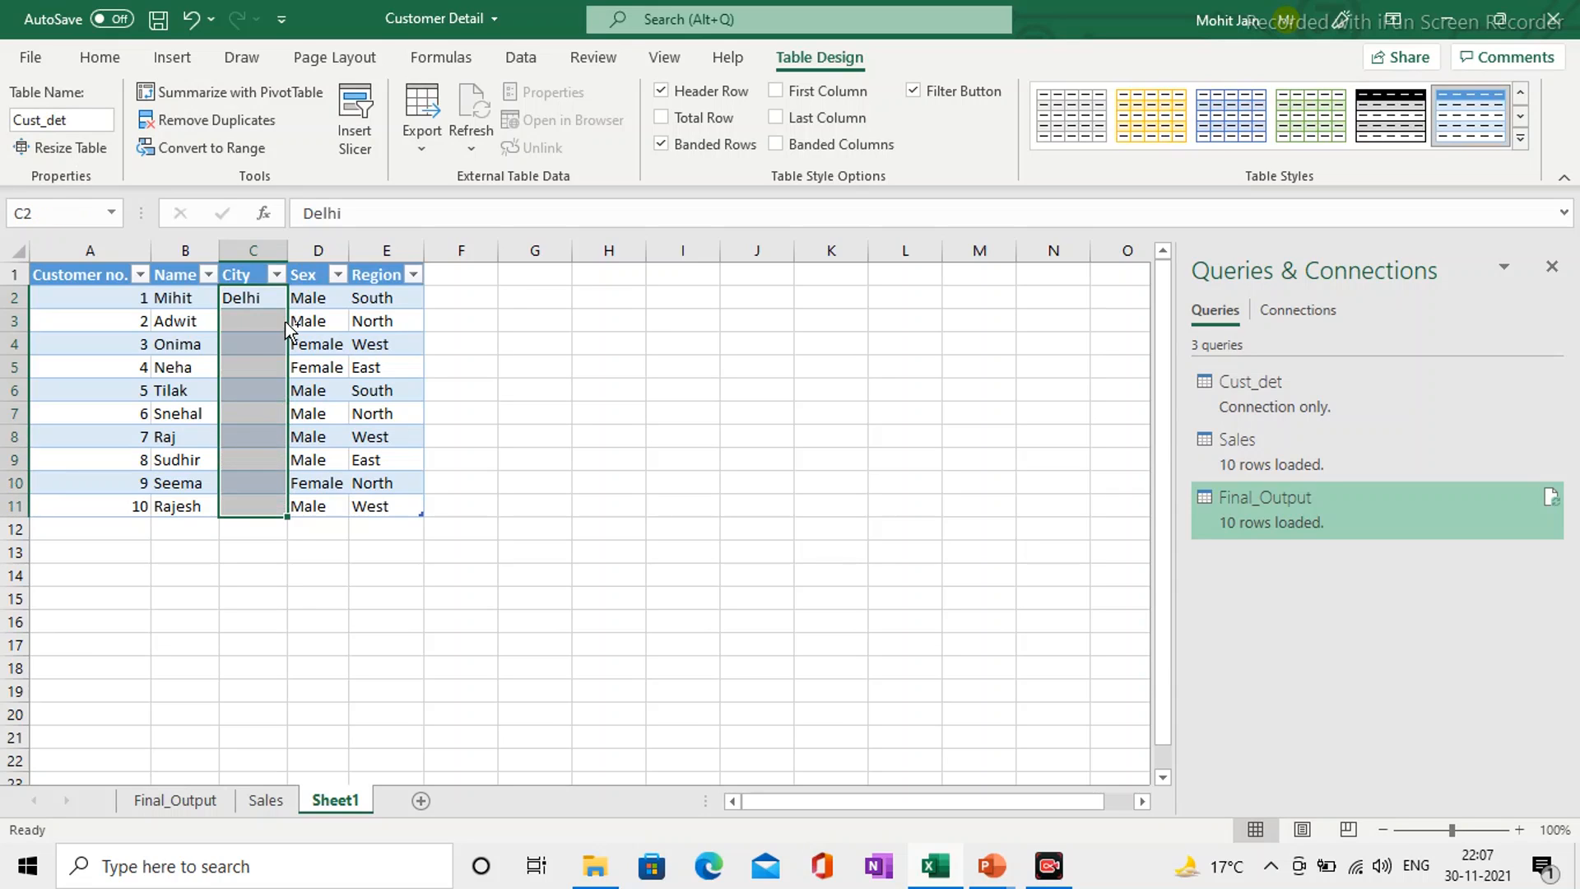
left_click(610, 371)
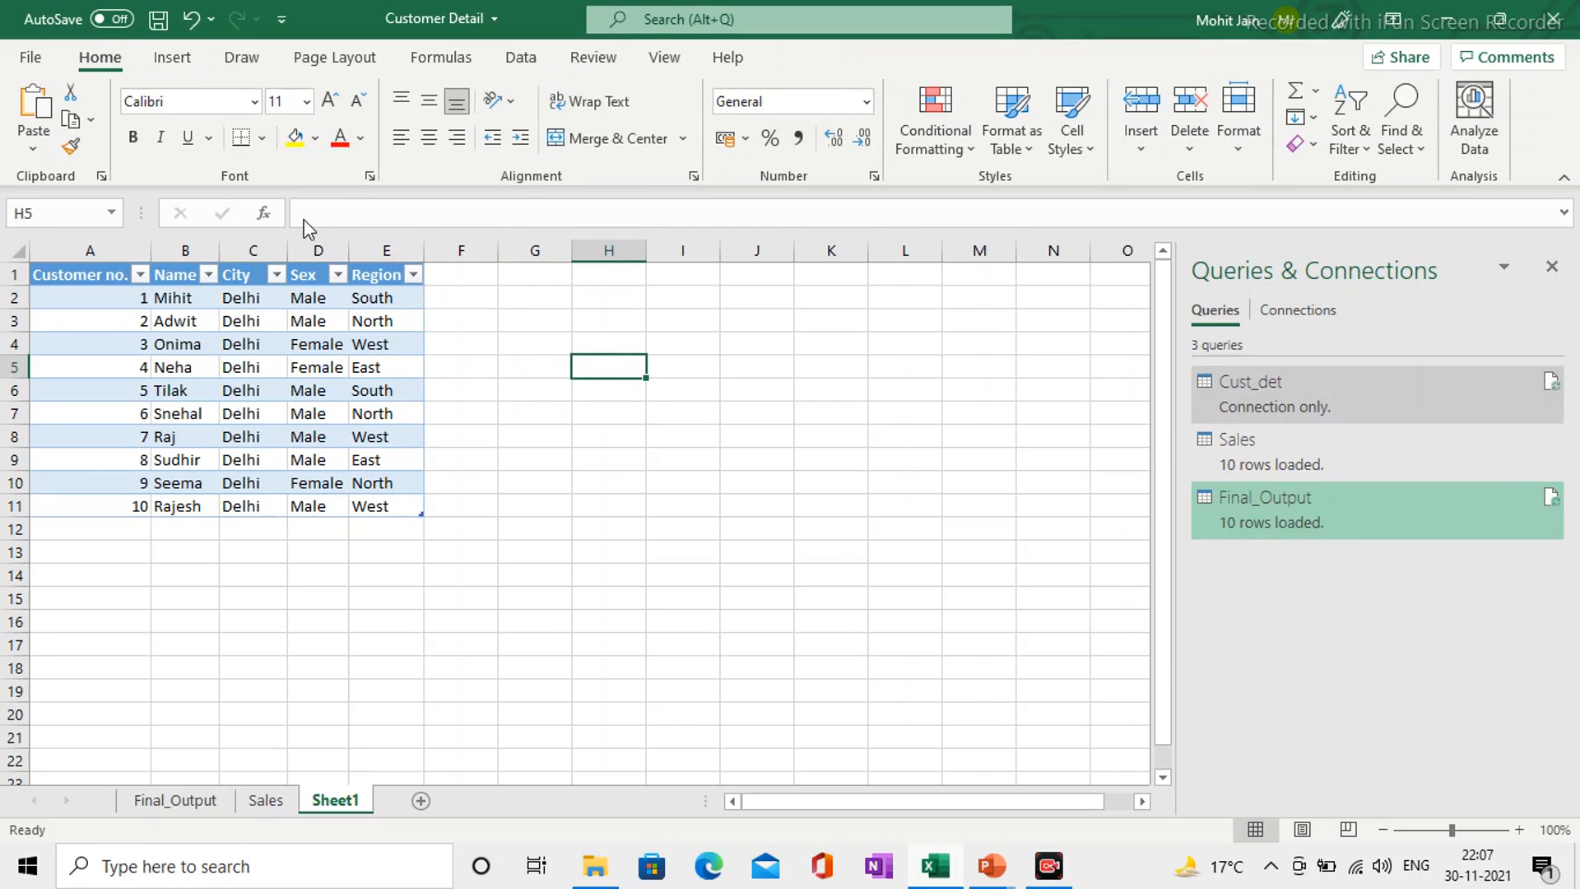
Step: Refresh all queries in the workbook and display the Final_Output sheet
left_click(318, 368)
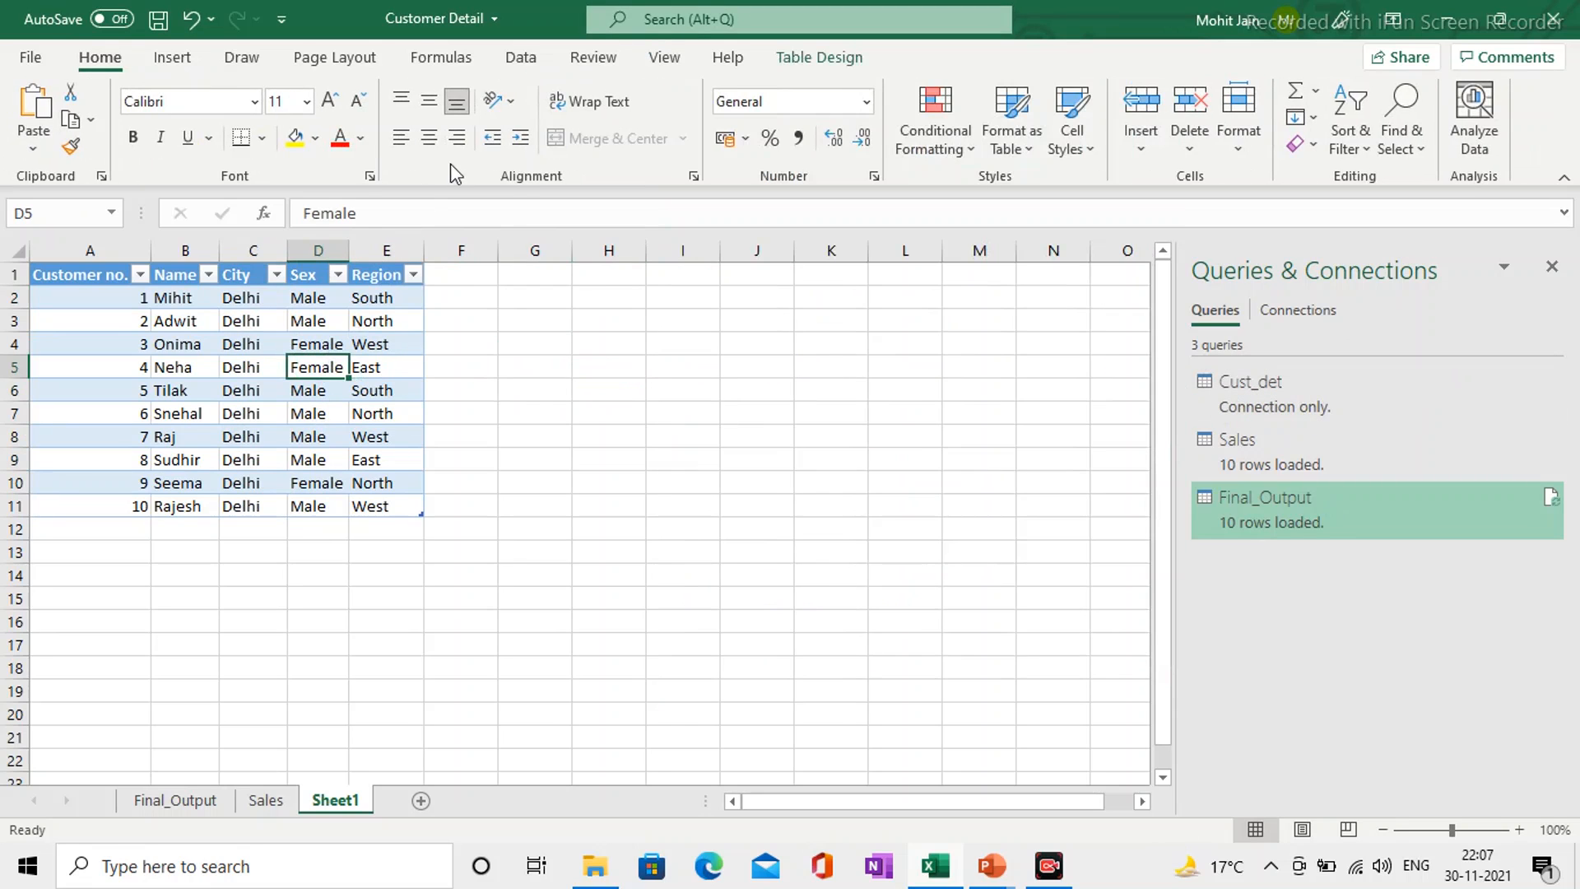
left_click(526, 57)
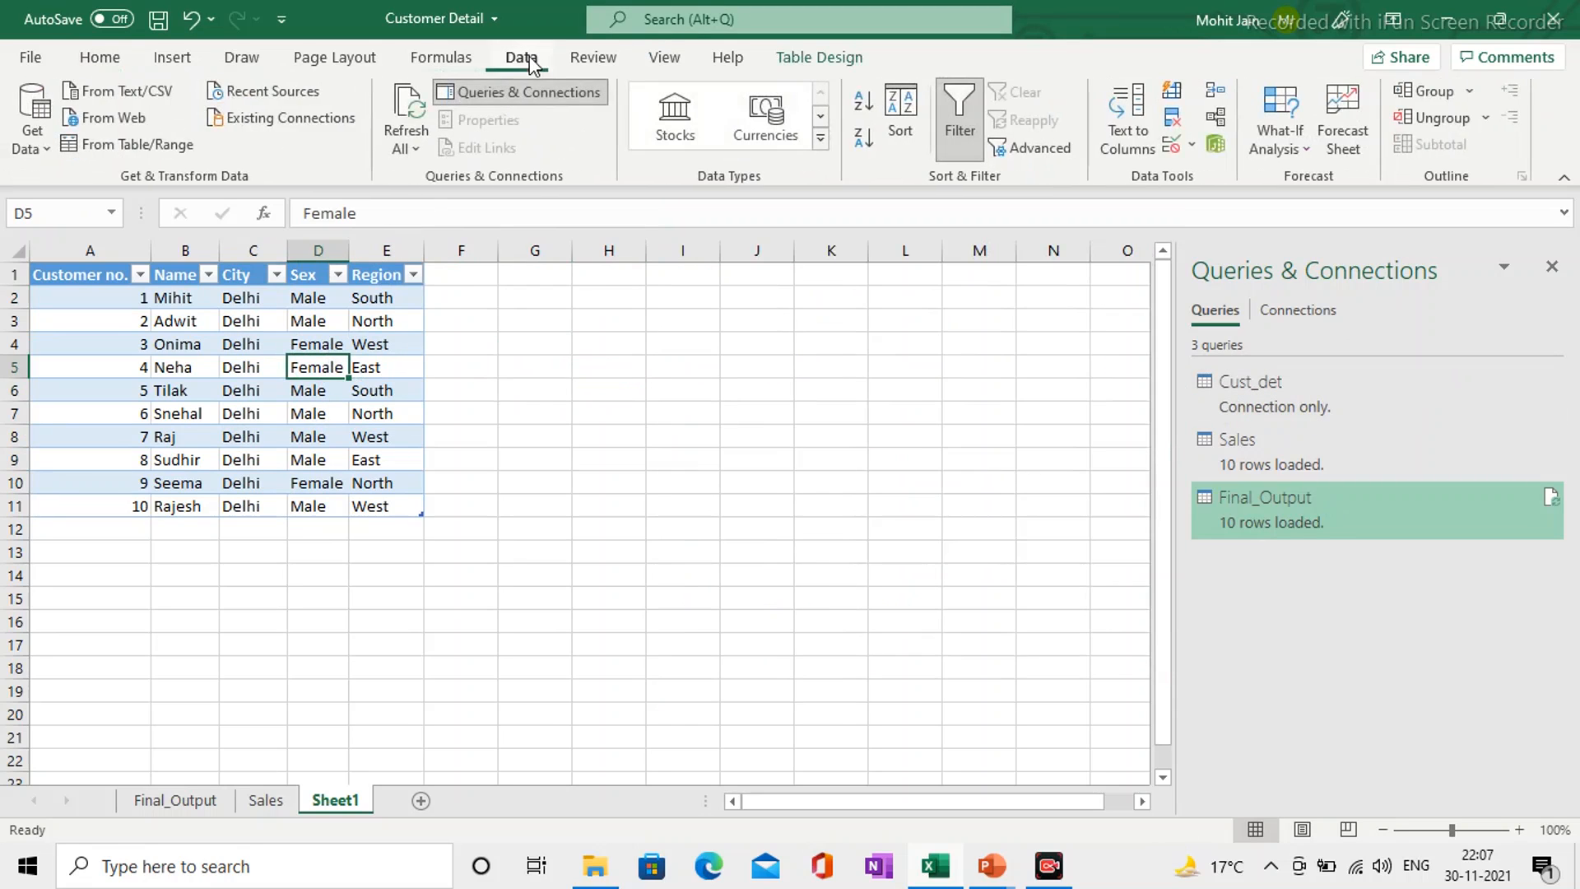
left_click(405, 135)
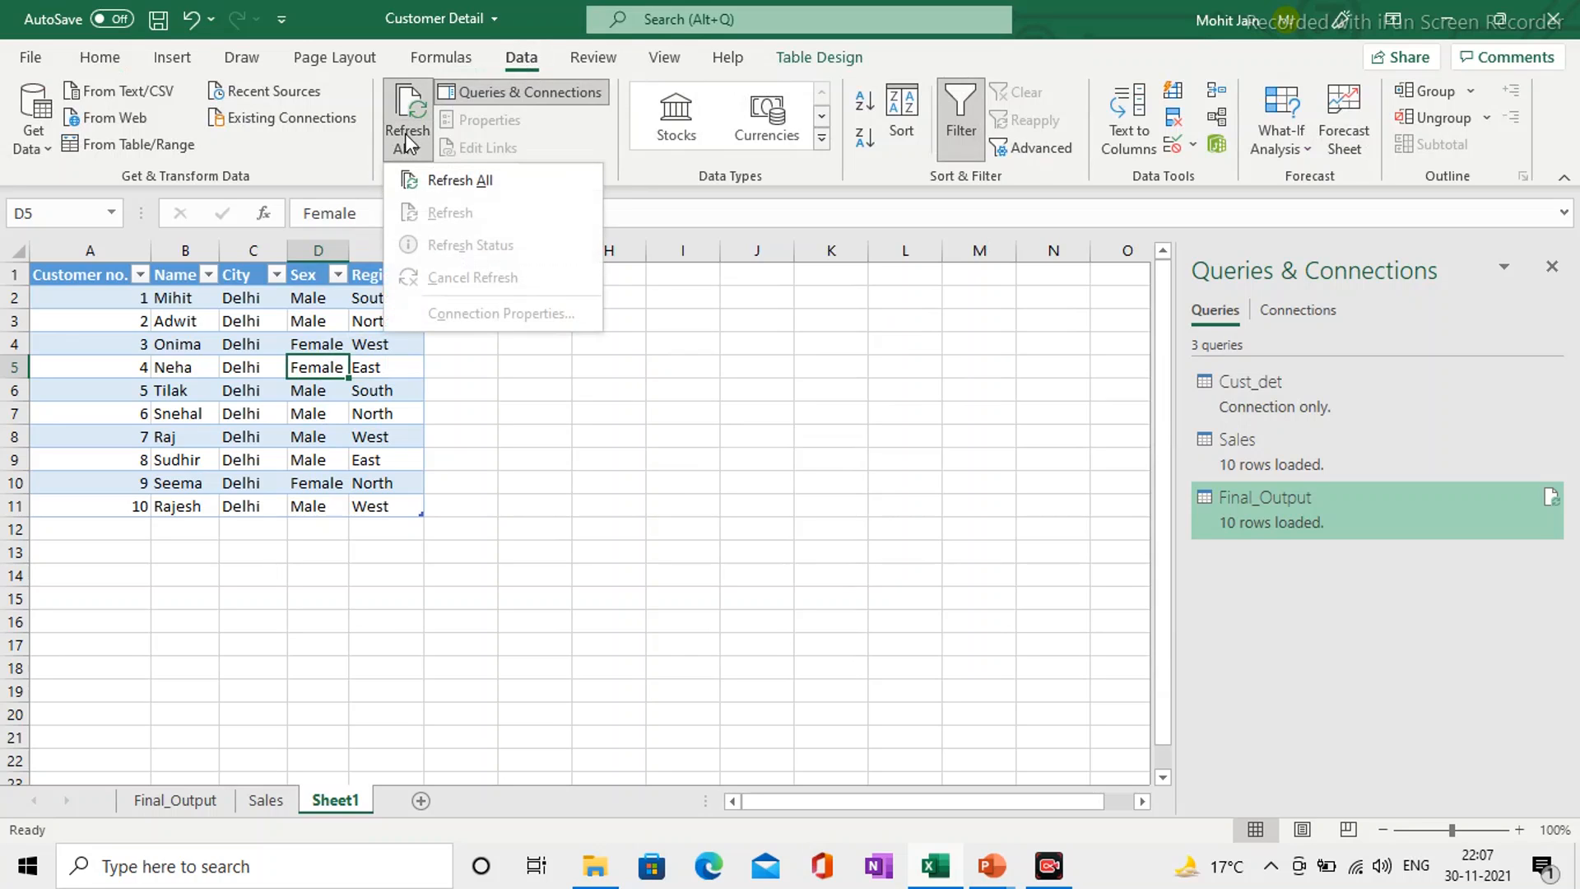
left_click(451, 190)
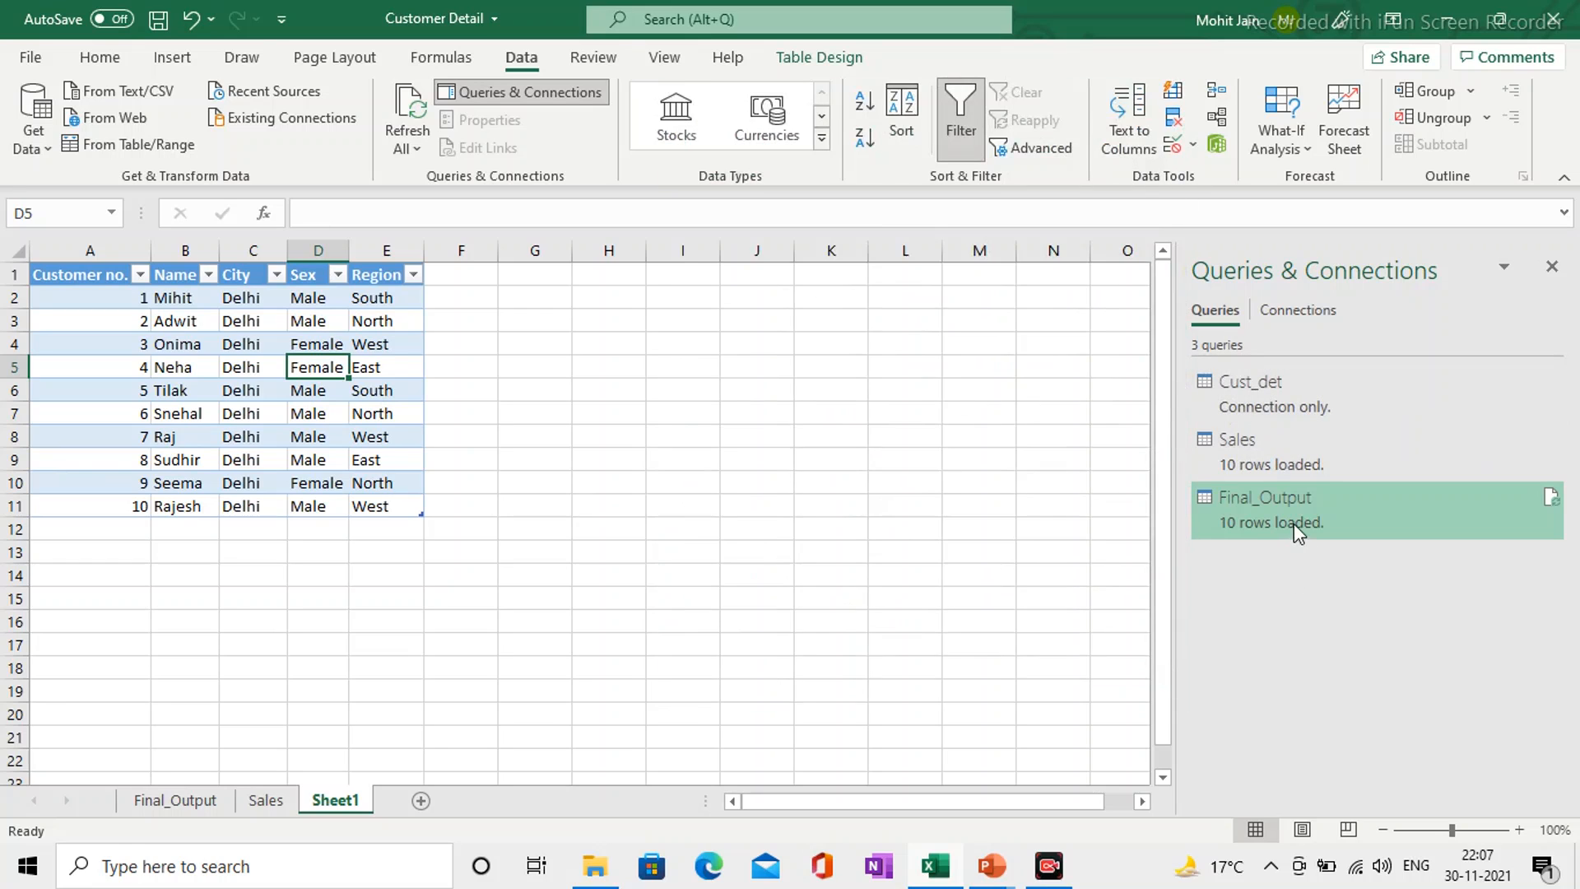
left_click(200, 805)
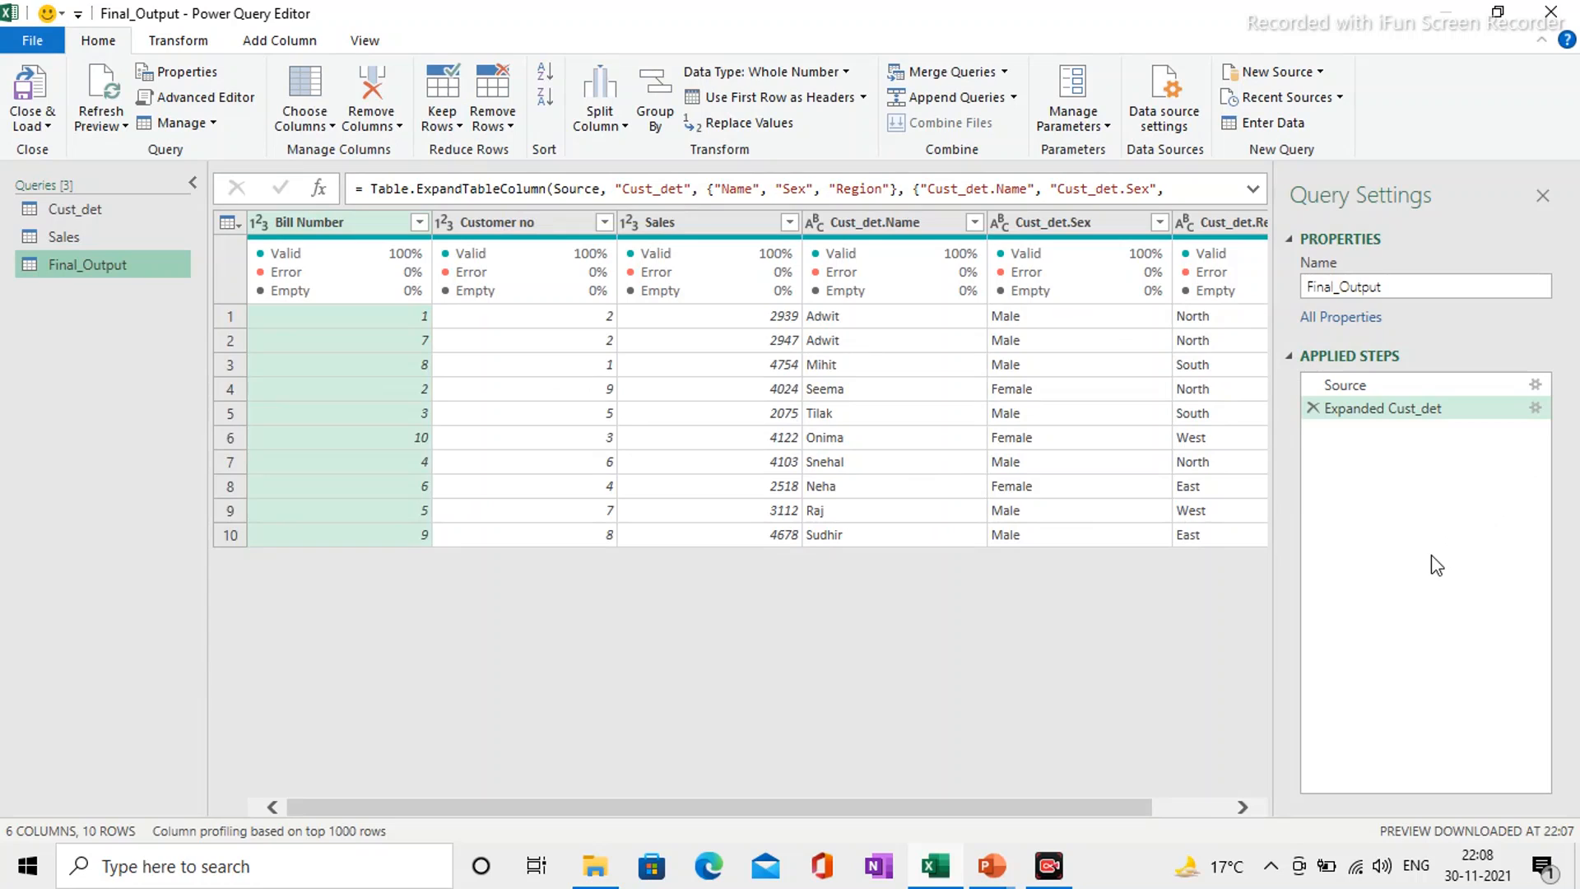
Step: Add City to the columns expanded in Final_Output's Expanded Cust_det step, and close and load the updated query into the workbook
left_click(1536, 411)
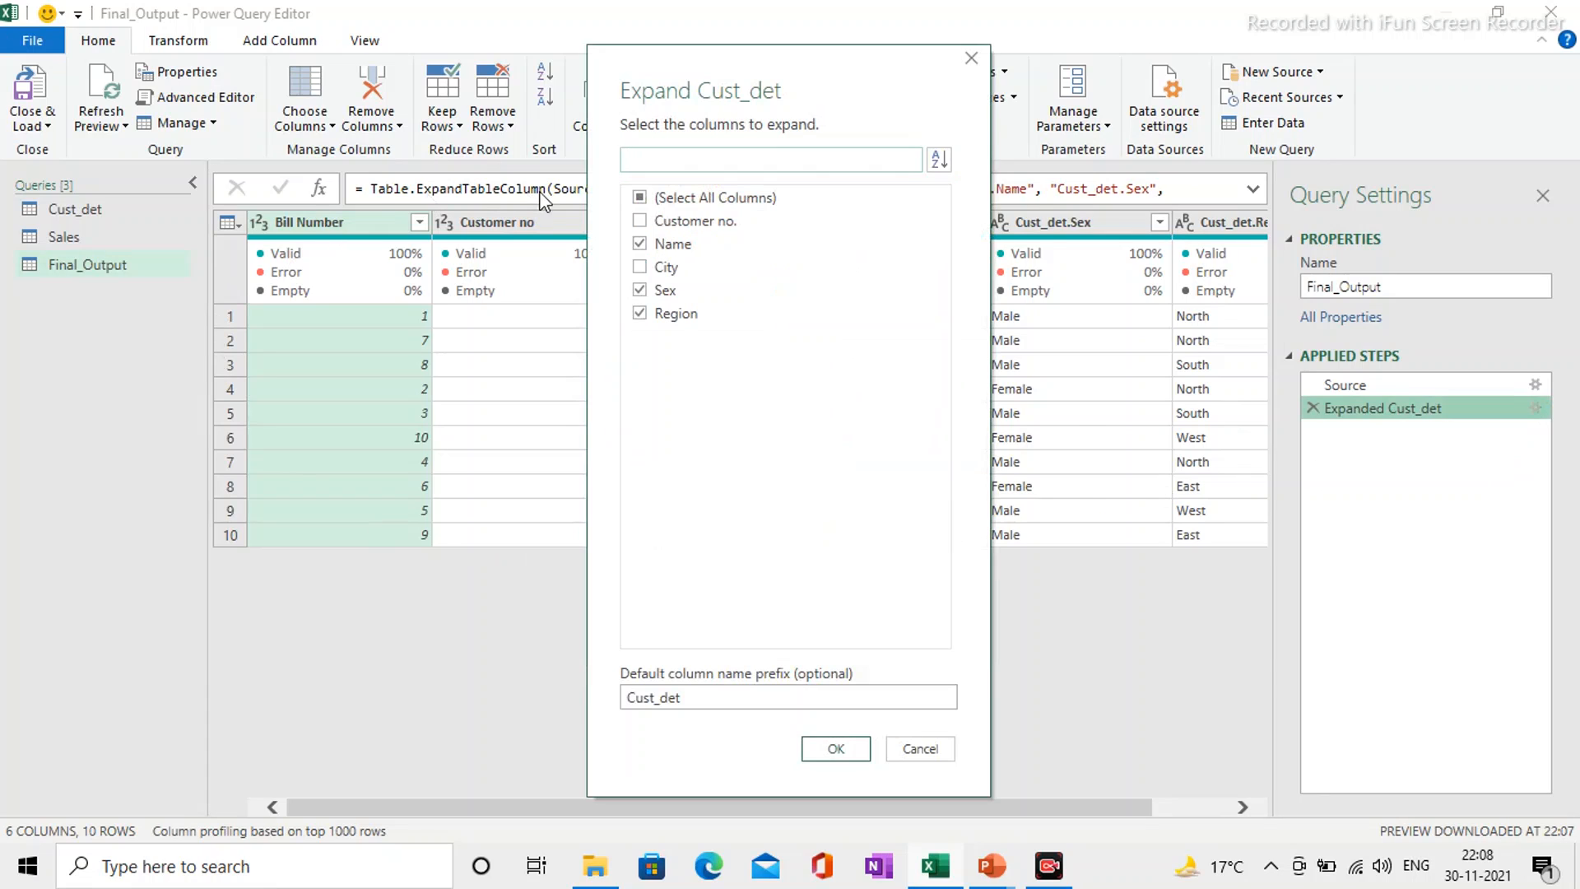
left_click(640, 268)
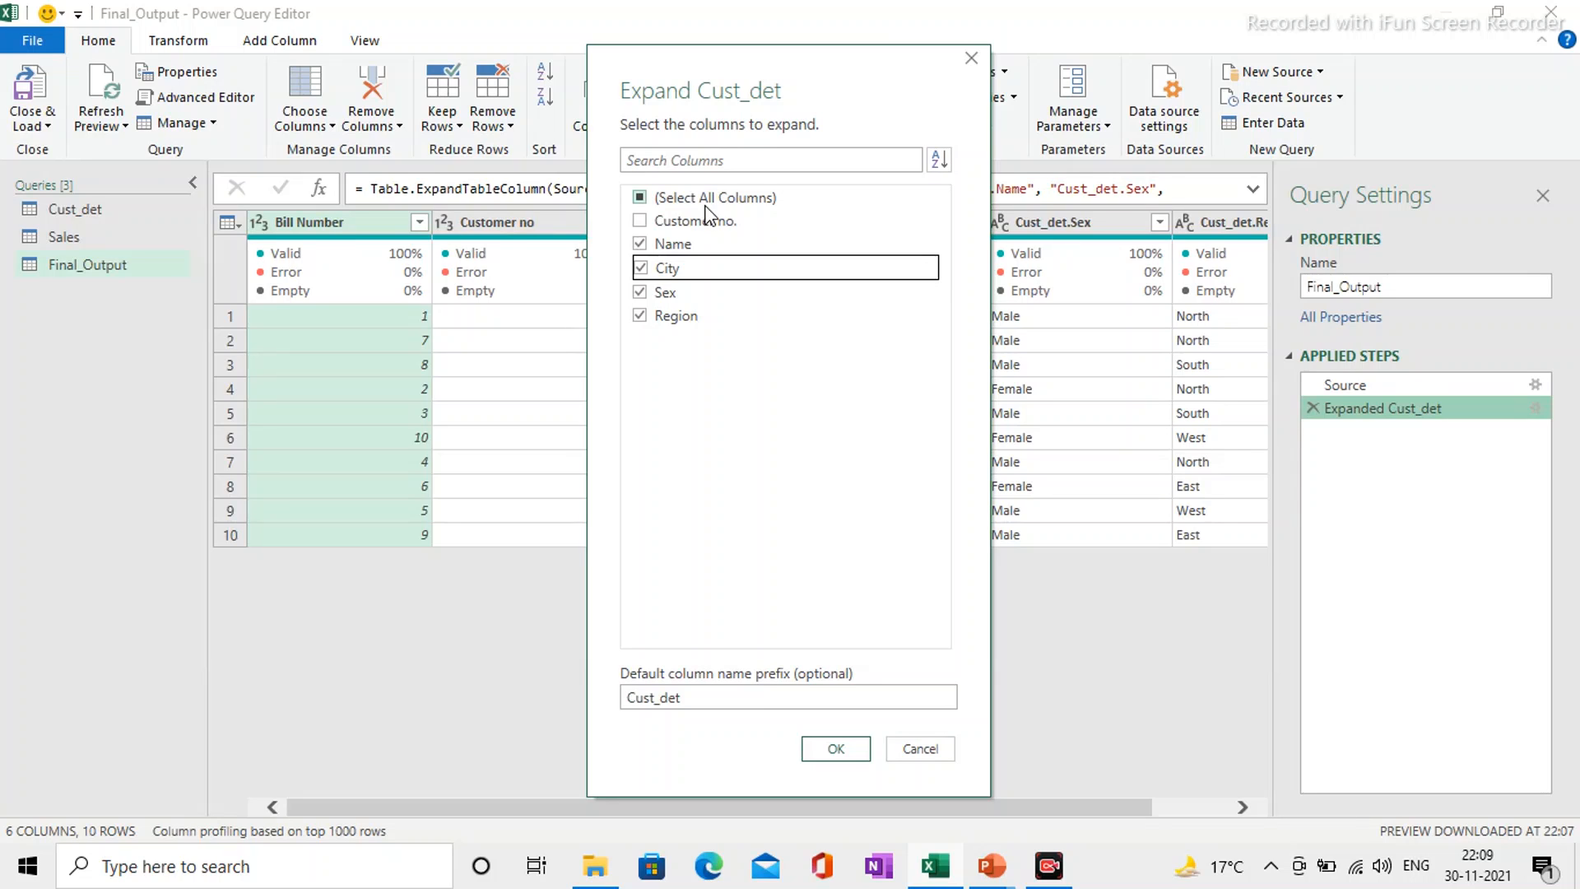
left_click(860, 749)
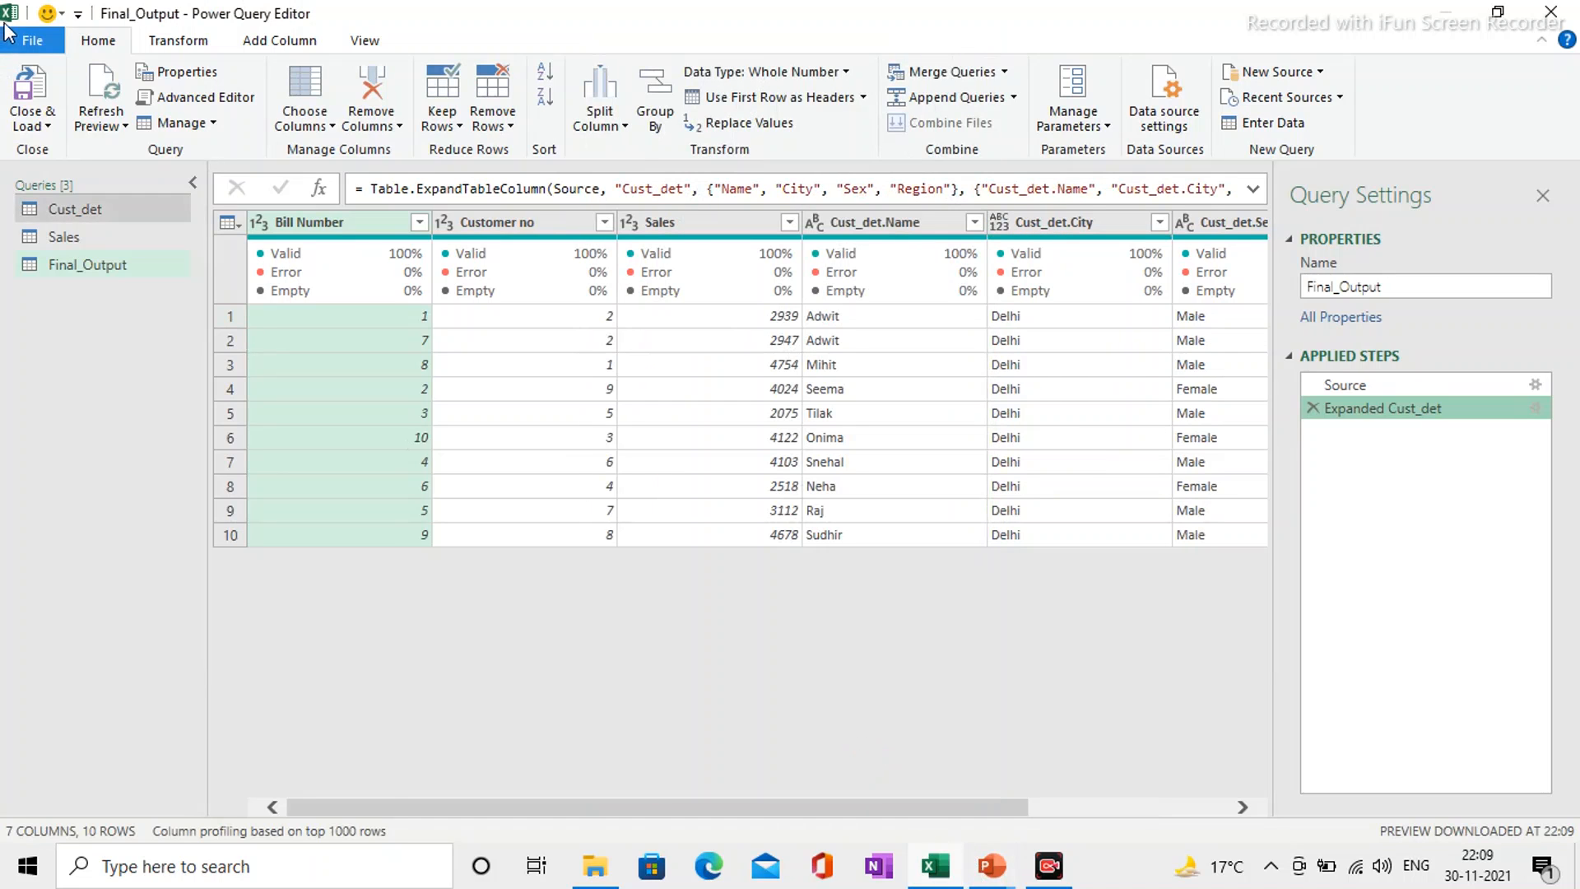
left_click(51, 84)
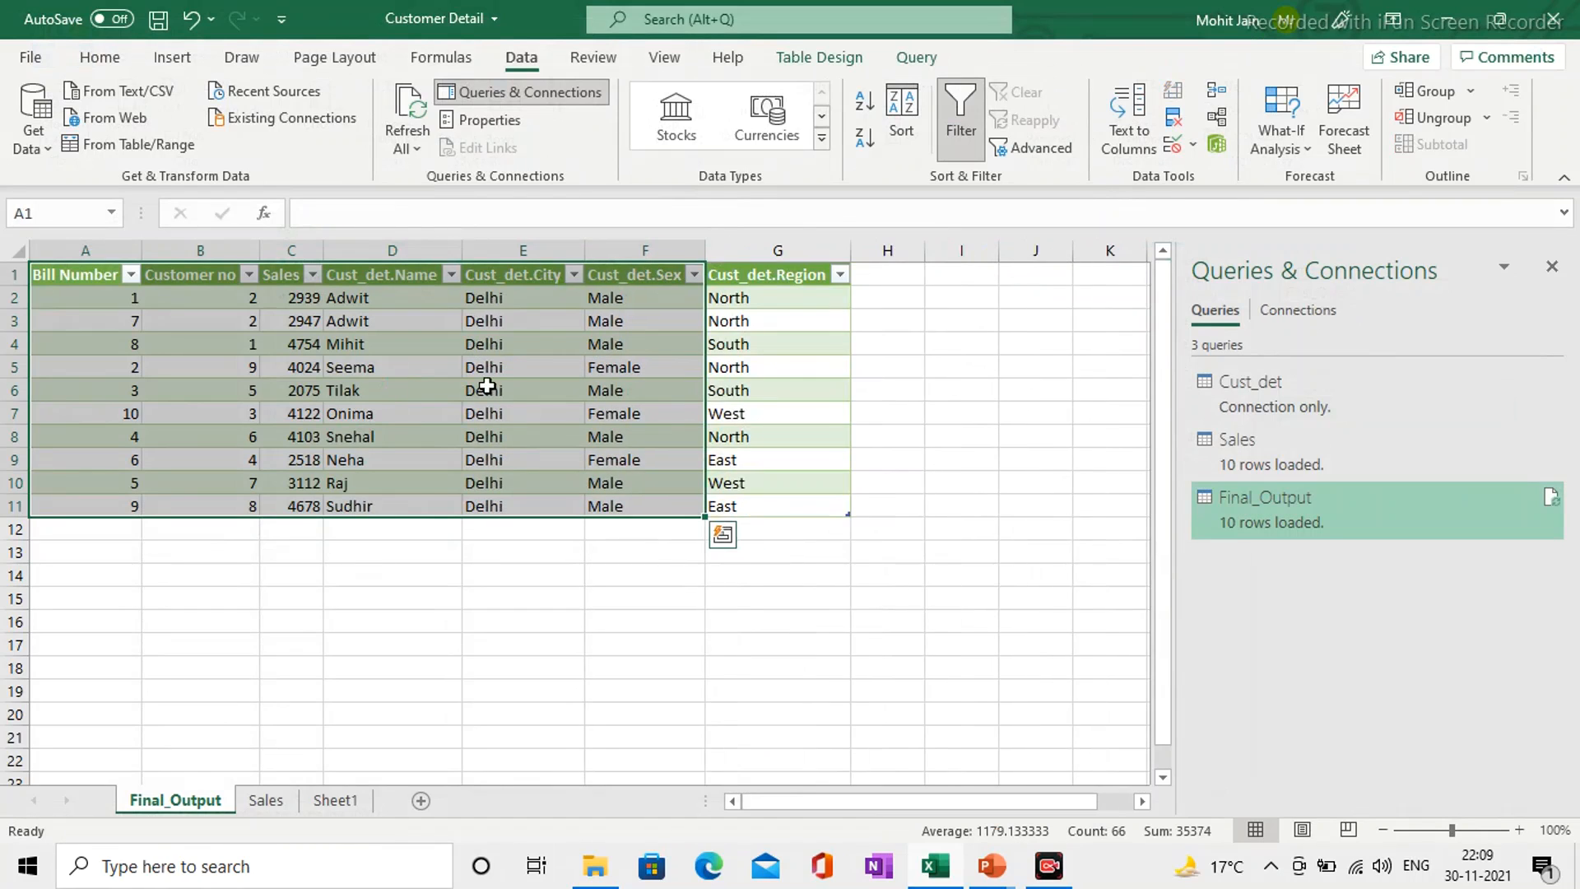
left_click(1030, 359)
left_click(511, 307)
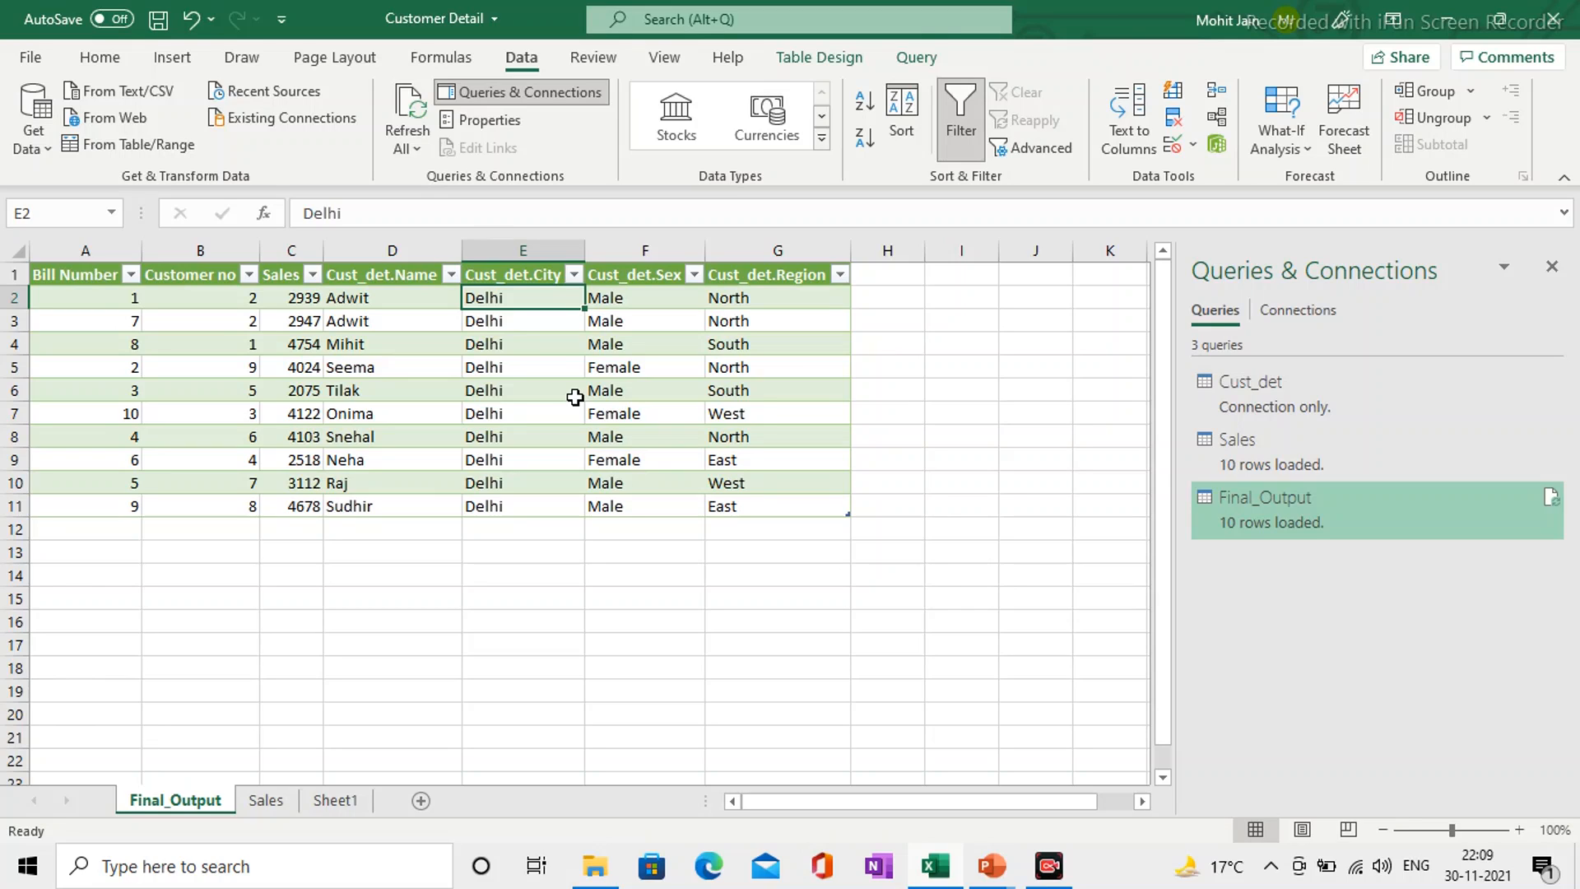
left_click(1062, 857)
left_click(1061, 859)
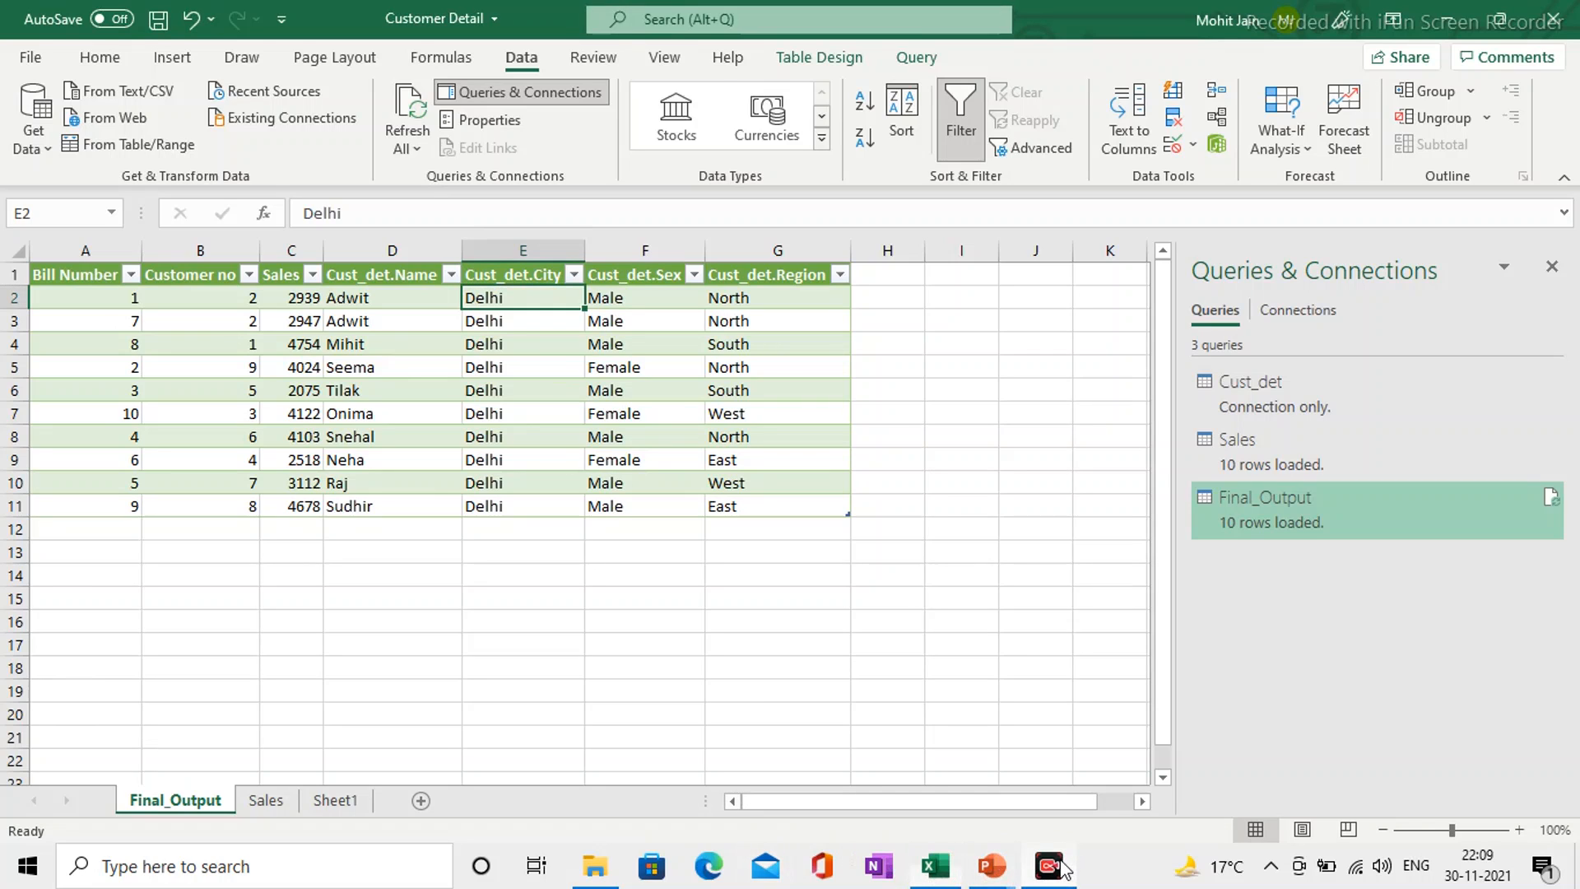
left_click(1062, 866)
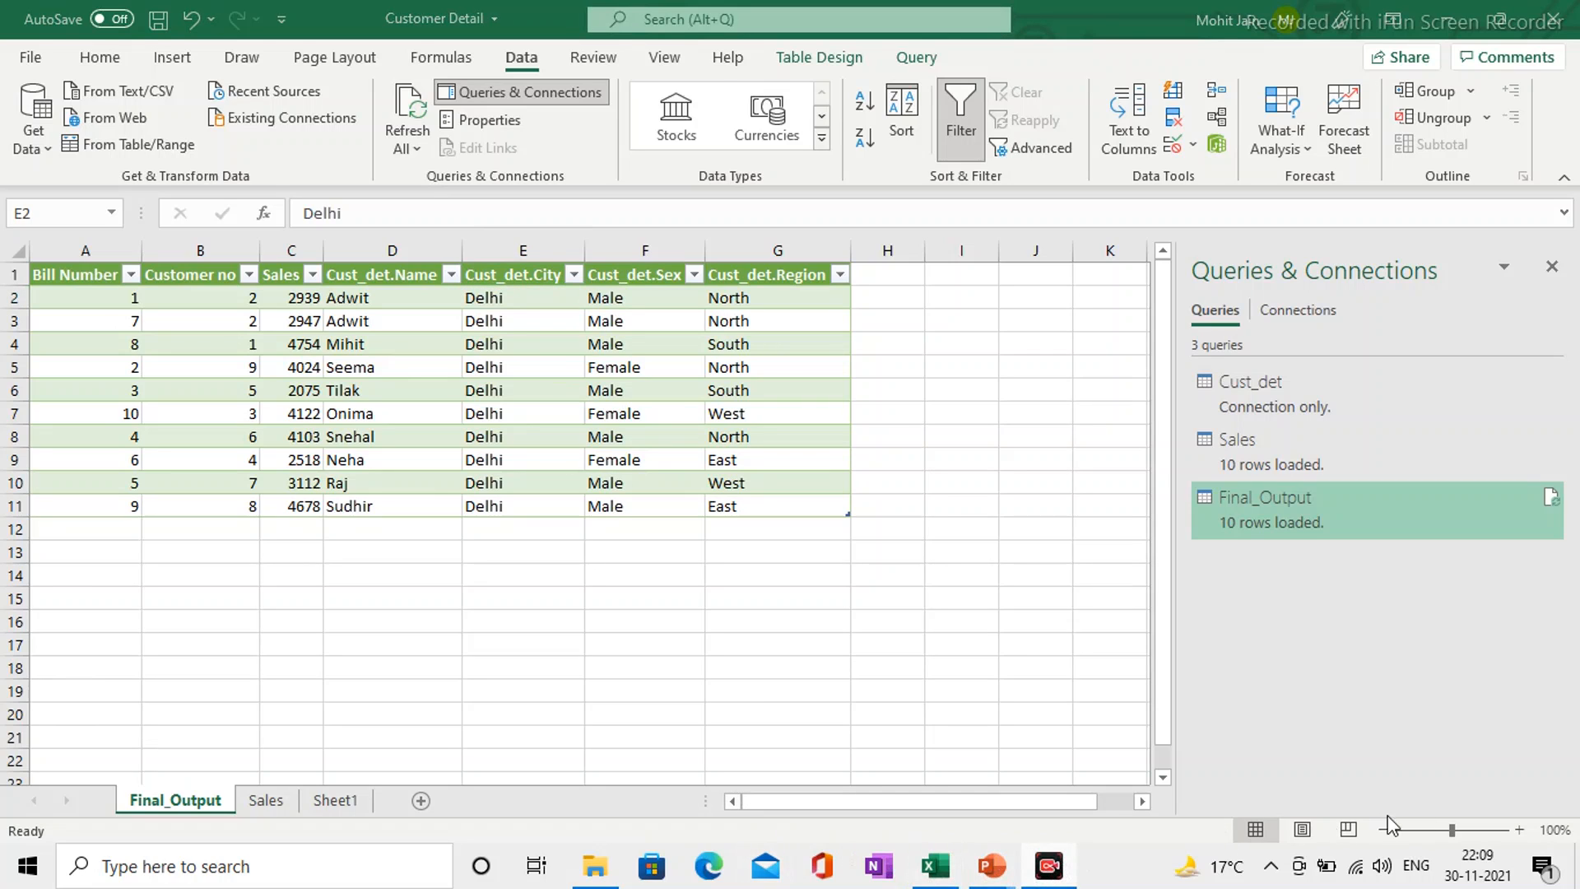